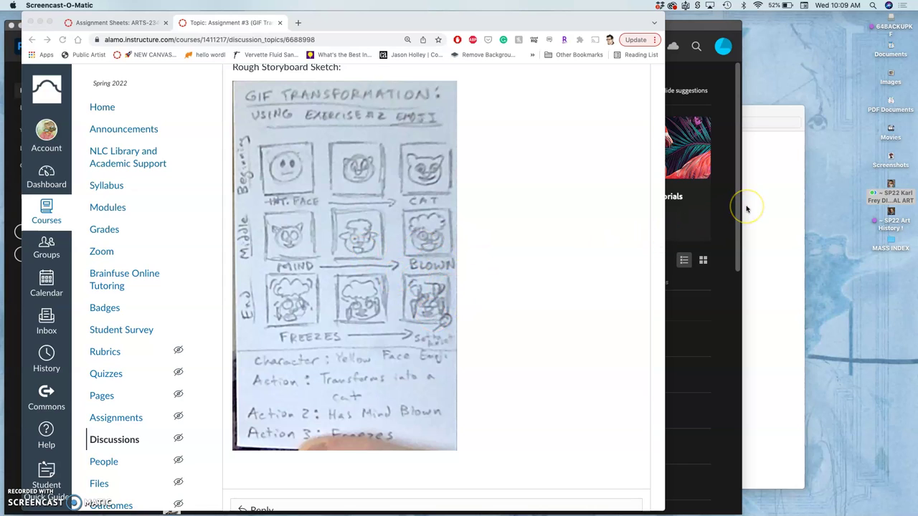
- Open the digital art course folder and its Exercise #2 Vector Shape Emoji folder
left_click(772, 203)
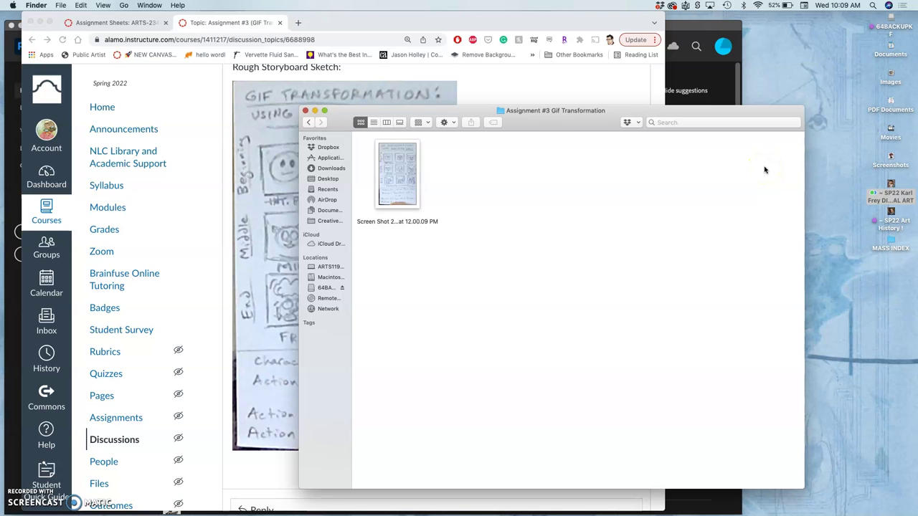
left_click(890, 190)
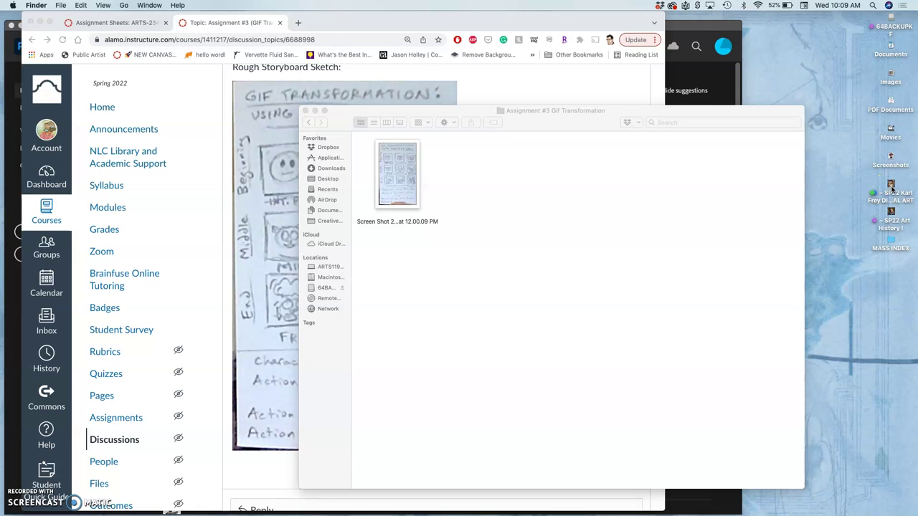
double_click(890, 187)
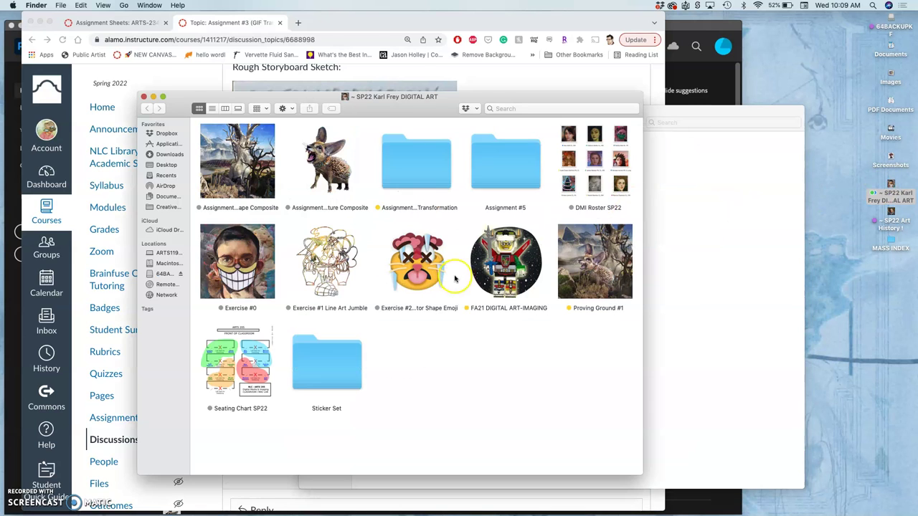
double_click(450, 277)
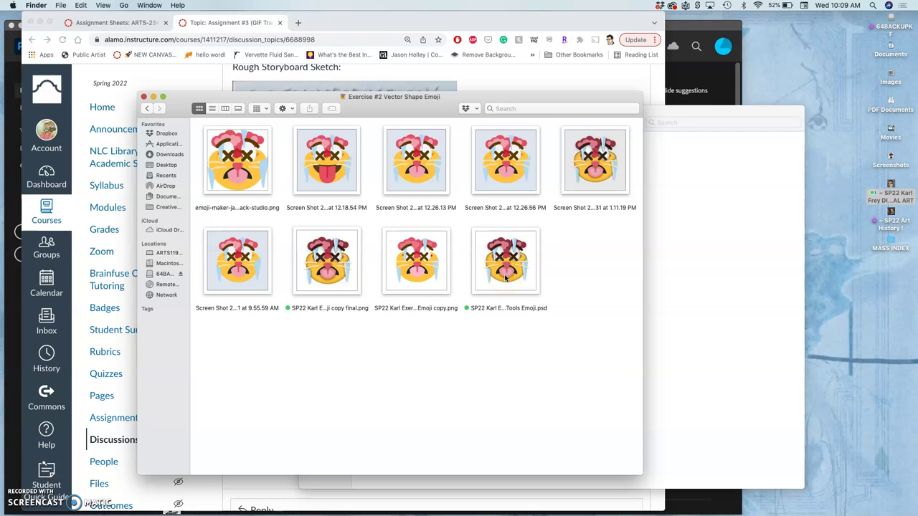
double_click(512, 273)
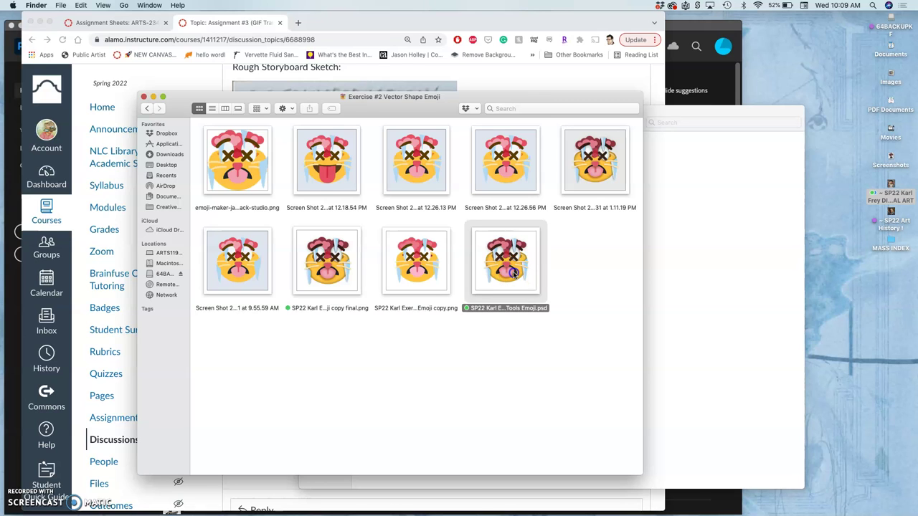
- Drag the Shape Tools Emoji PSD into the Assignment #3 Gif Transformation folder window
left_click(696, 238)
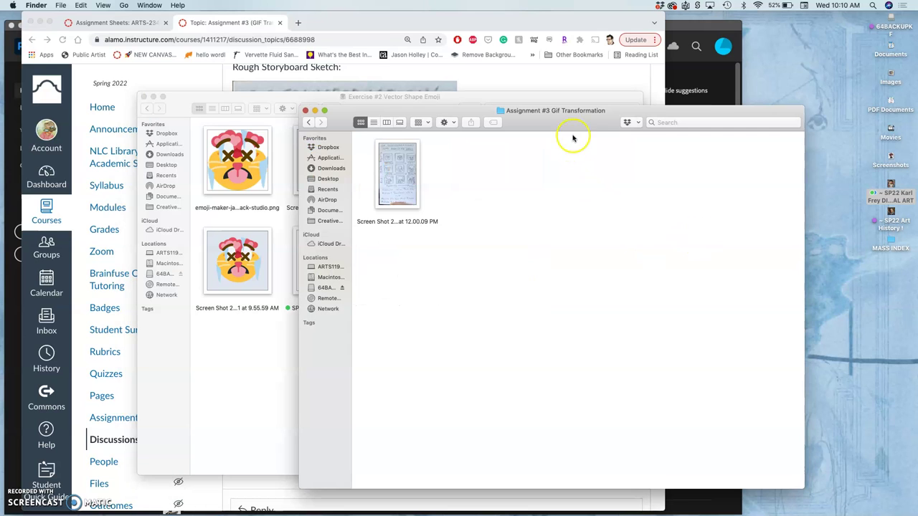
left_click(280, 230)
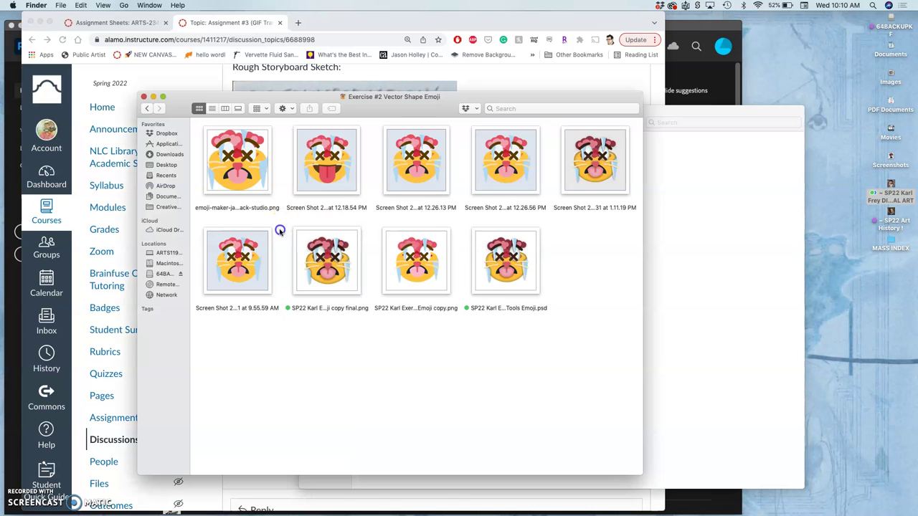
left_click(506, 283)
left_click_drag(505, 283, 720, 223)
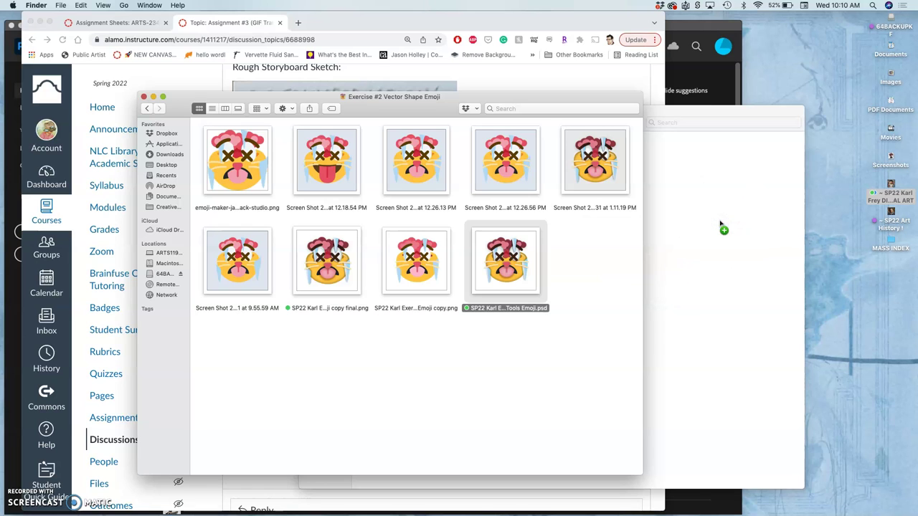
- Select the copied emoji PSD in the Assignment #3 folder and check its full name
left_click(726, 232)
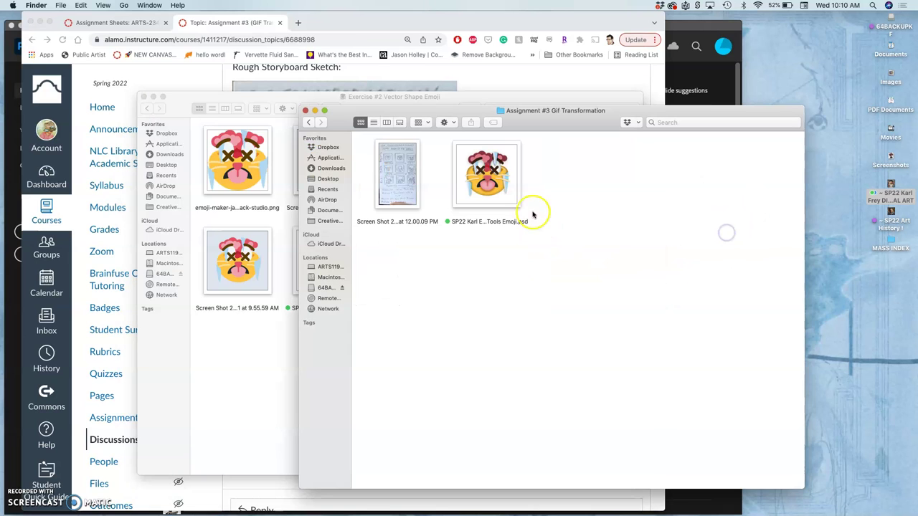
left_click(486, 186)
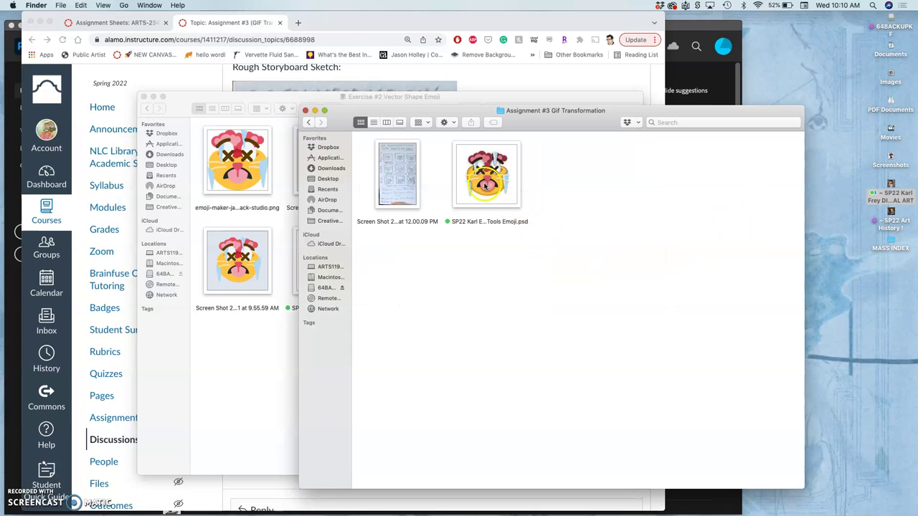
left_click(492, 223)
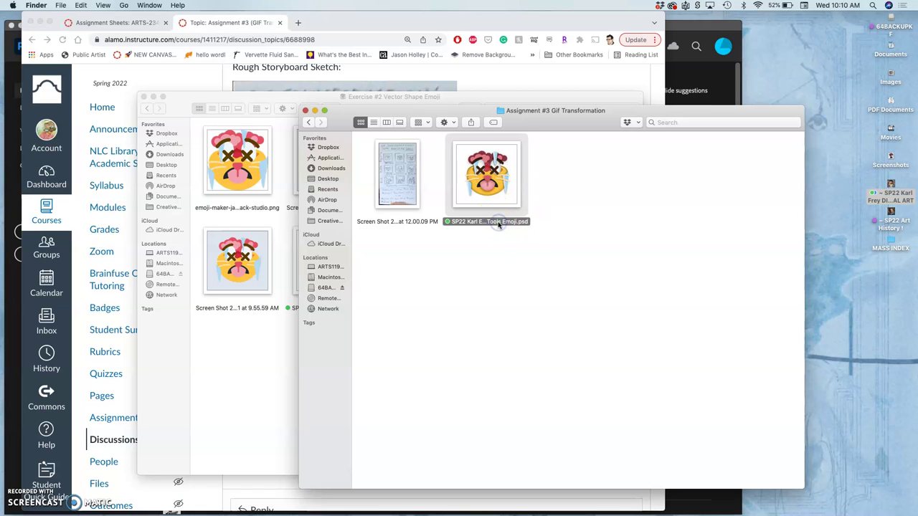
left_click(498, 224)
left_click(574, 213)
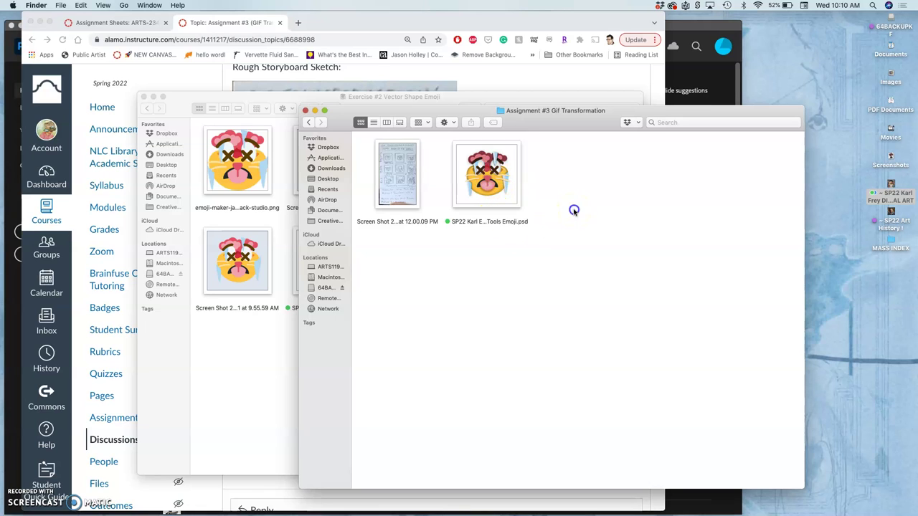
left_click(501, 180)
- Open the copied emoji PSD in Photoshop and minimize the Exercise #2 Finder window
double_click(501, 180)
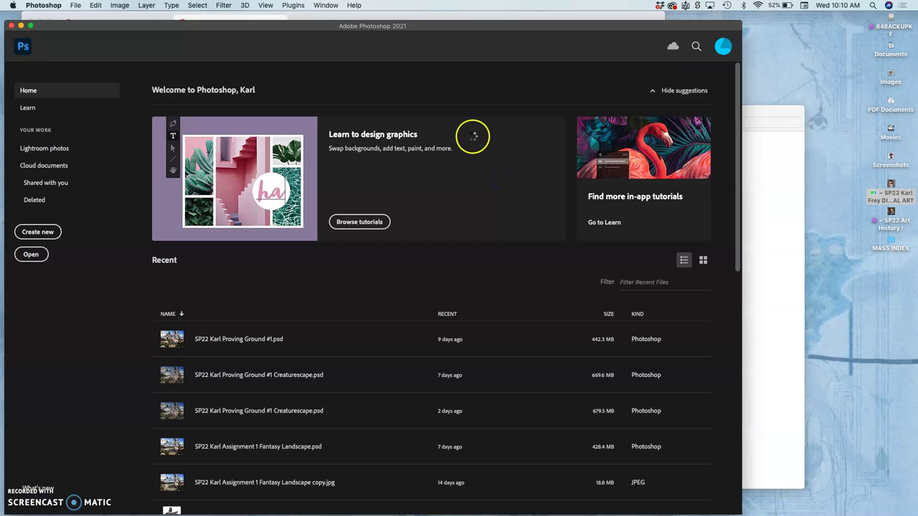
left_click(773, 135)
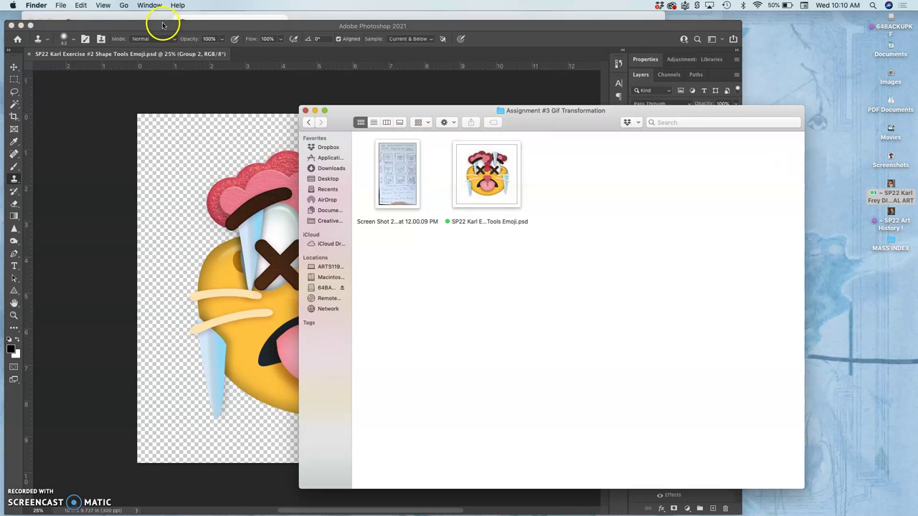
left_click(163, 26)
left_click_drag(163, 26, 254, 189)
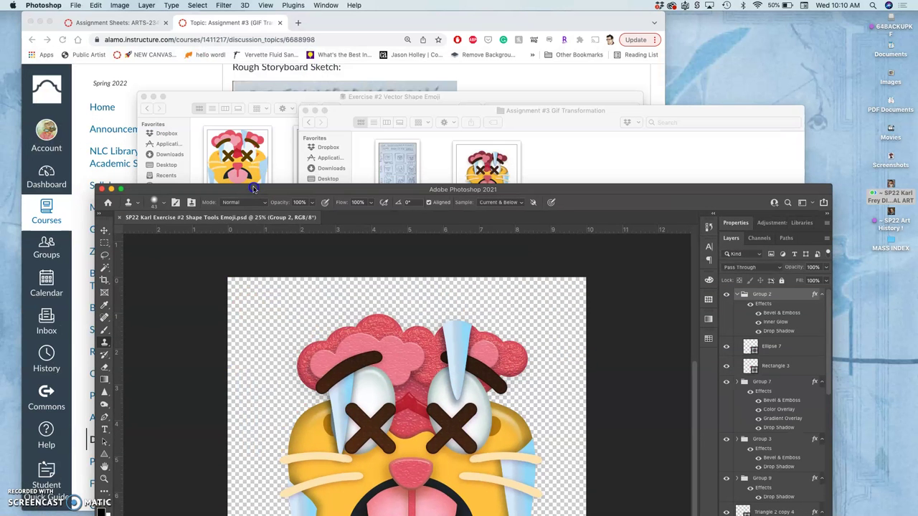
left_click(245, 97)
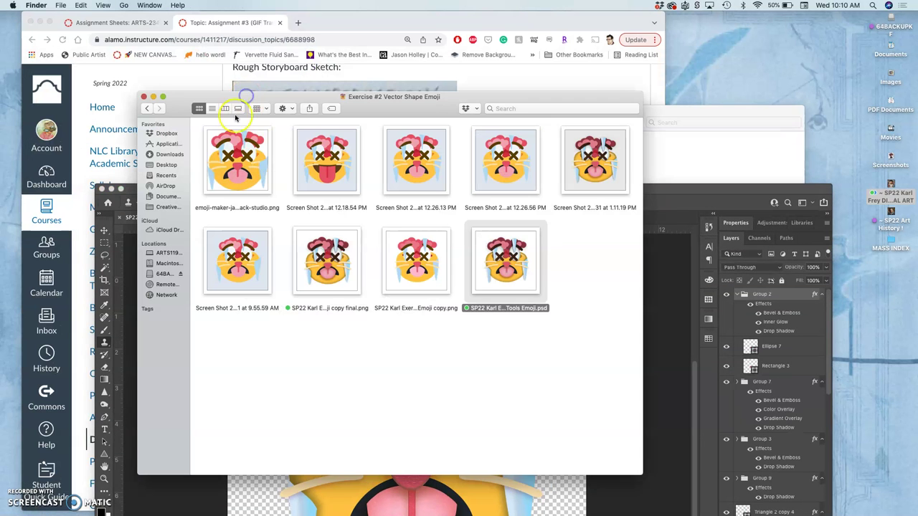
left_click(145, 98)
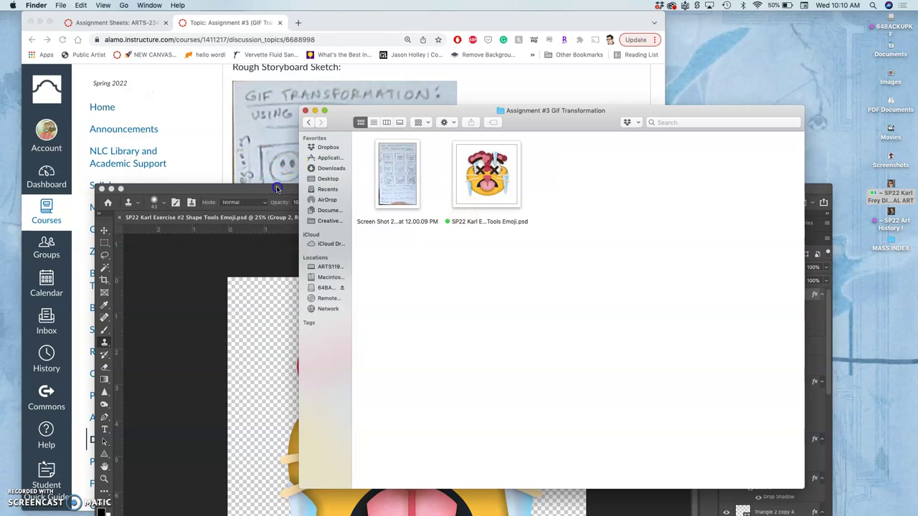
left_click_drag(276, 186, 185, 6)
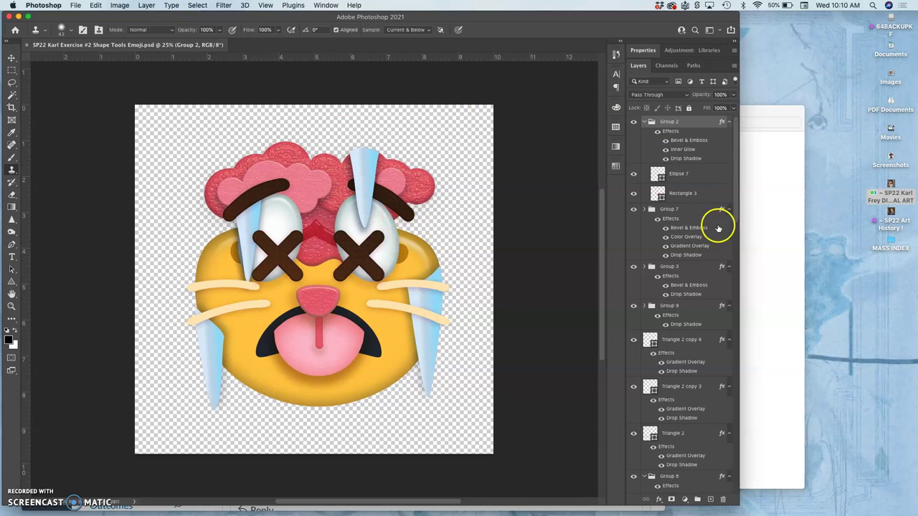
- Toggle Group 7 (the X eyes) off and back on, then scroll the Layers panel
left_click(633, 210)
left_click(634, 210)
scroll(680, 326, "down", 10)
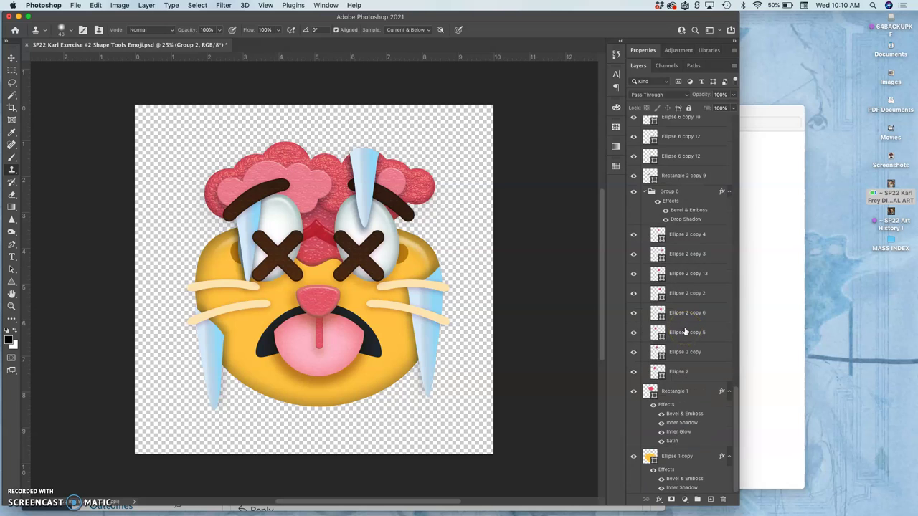
scroll(667, 345, "up", 10)
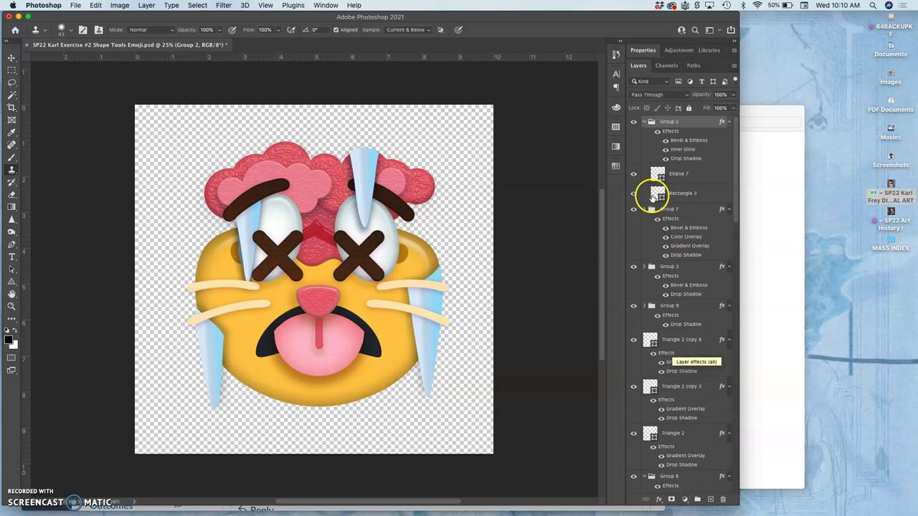
left_click(634, 122)
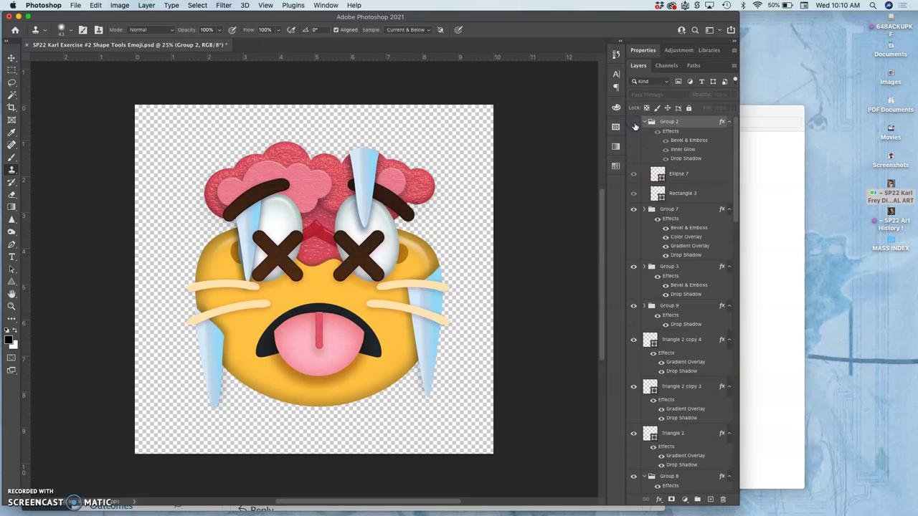
left_click(634, 123)
key("super+equal")
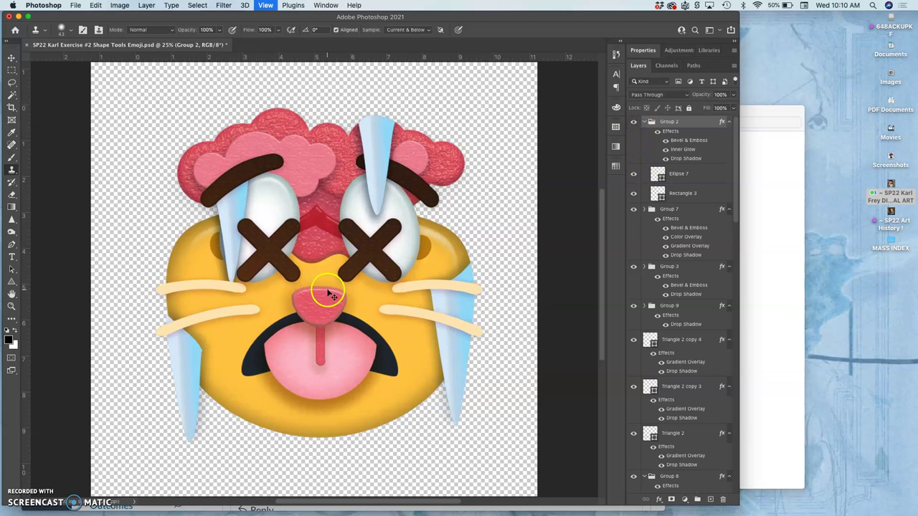
key("super+equal")
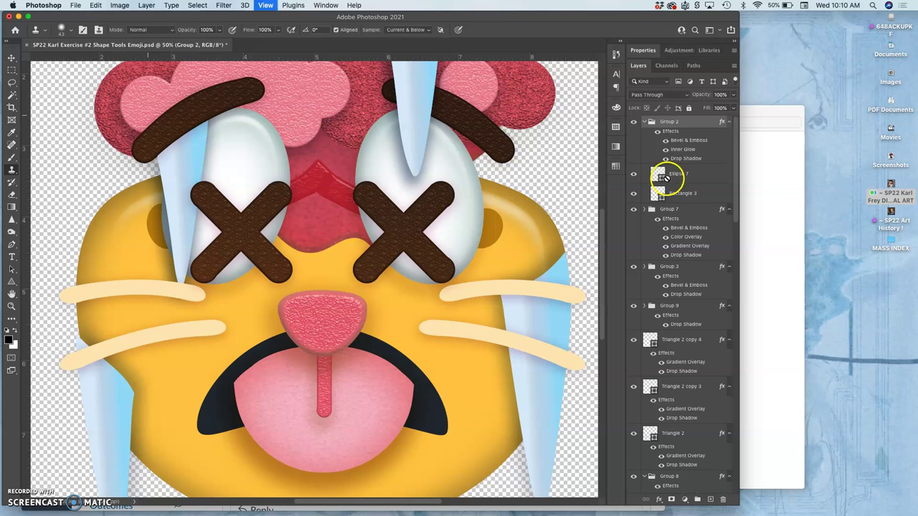
left_click(658, 135)
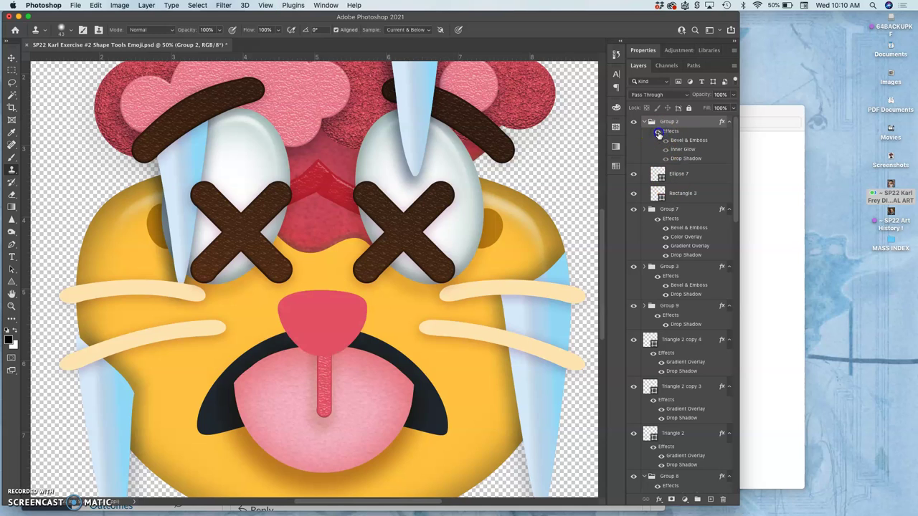
left_click(658, 135)
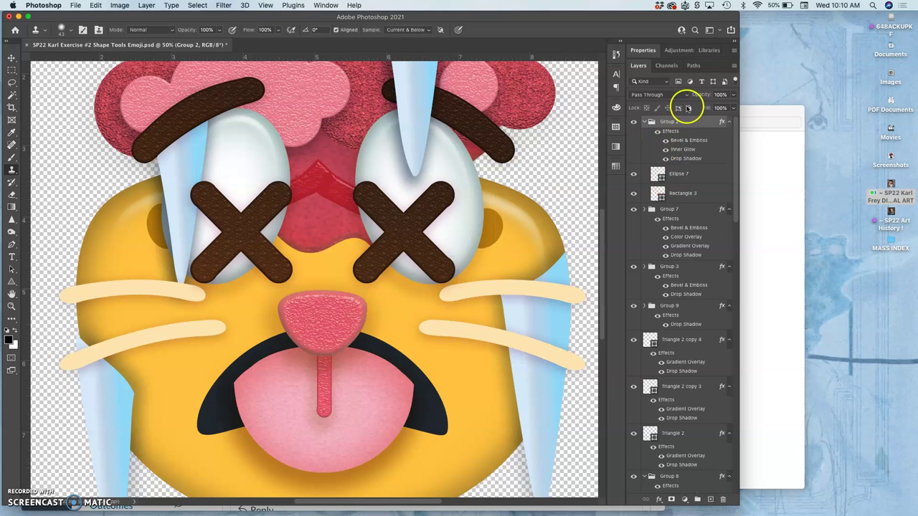
left_click(635, 122)
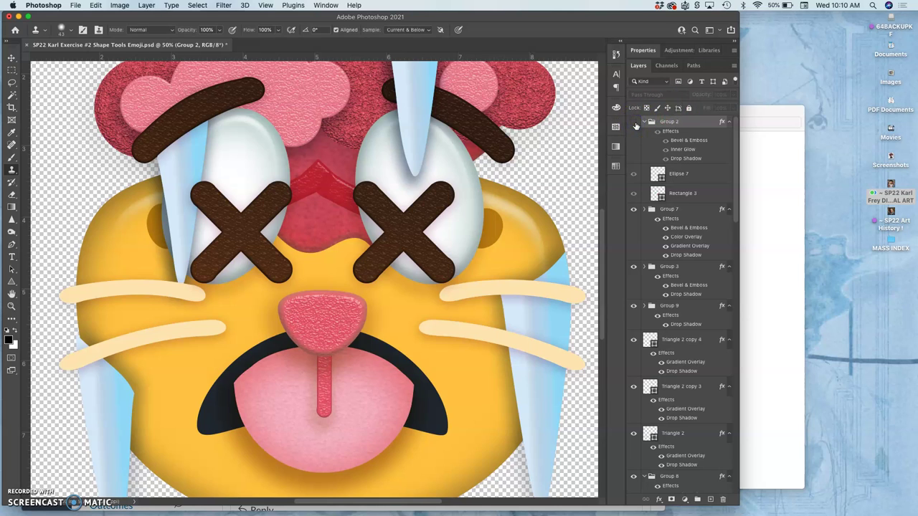
left_click(634, 123)
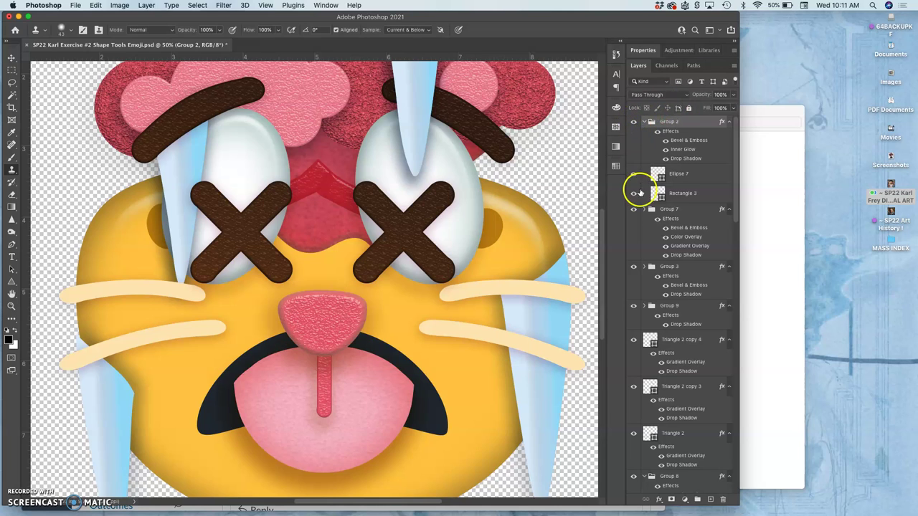
left_click(633, 210)
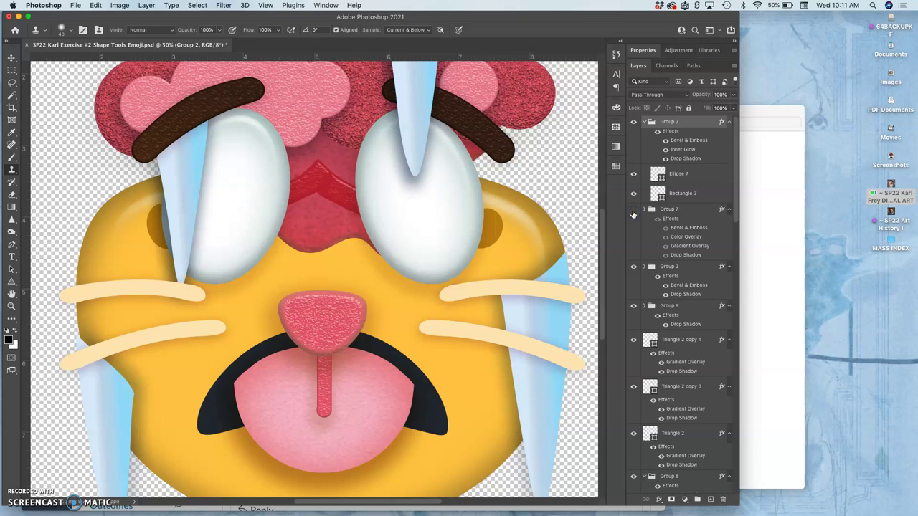
left_click(634, 210)
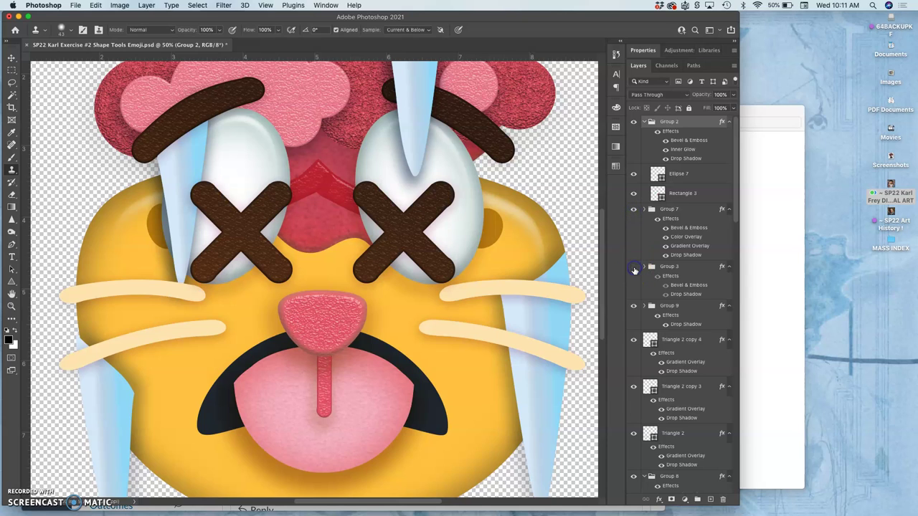
left_click(633, 268)
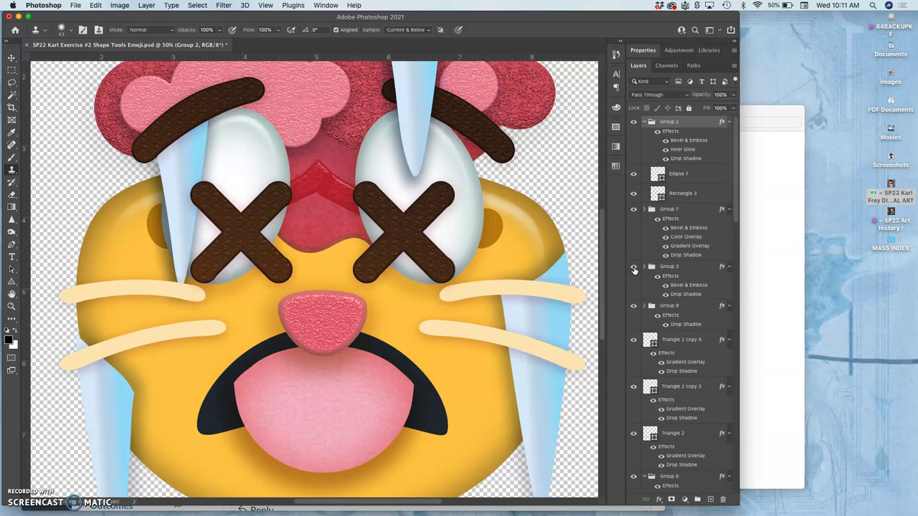
left_click(633, 268)
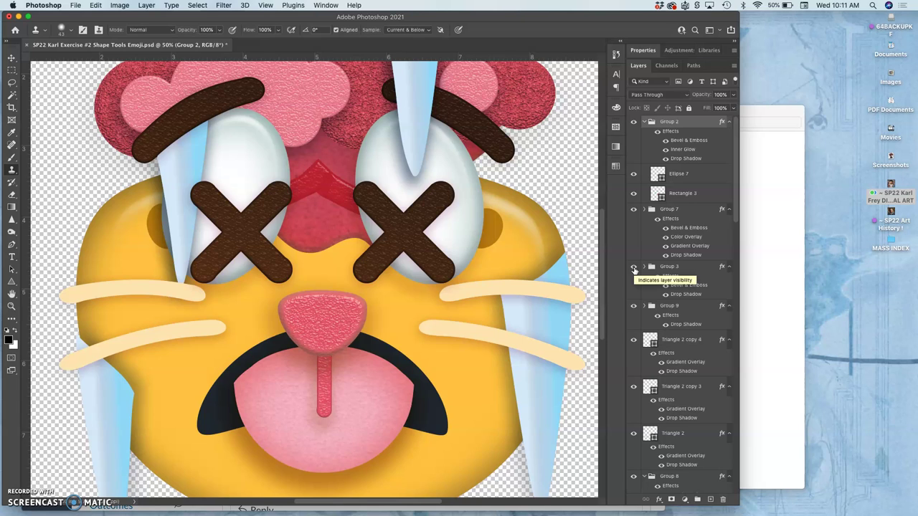
left_click(634, 307)
left_click(633, 307)
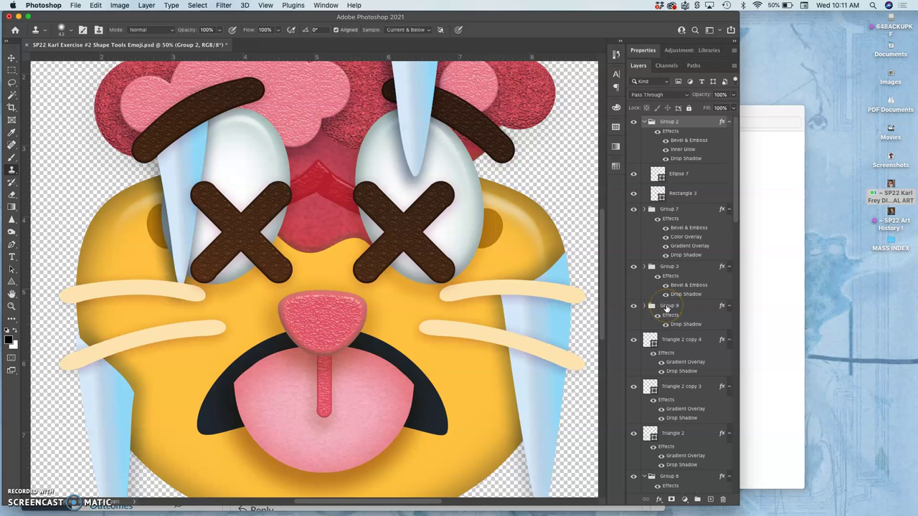
left_click(633, 341)
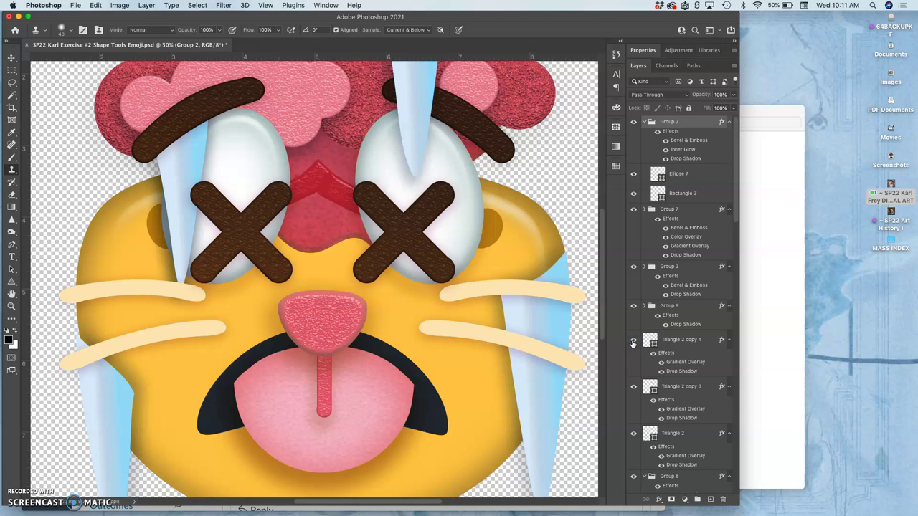
scroll(517, 277, "up", 5)
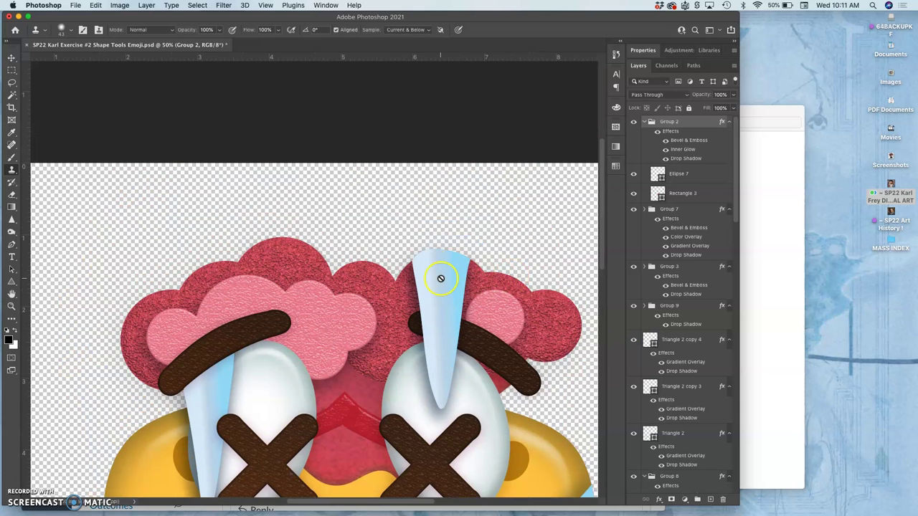
scroll(440, 278, "down", 9)
scroll(440, 272, "up", 6)
scroll(430, 258, "left", 4)
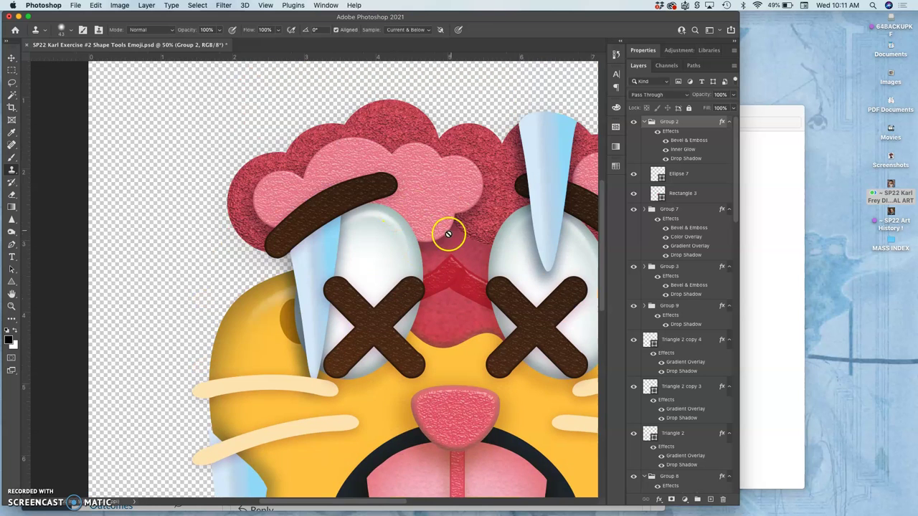
scroll(449, 234, "down", 8)
scroll(449, 234, "right", 3)
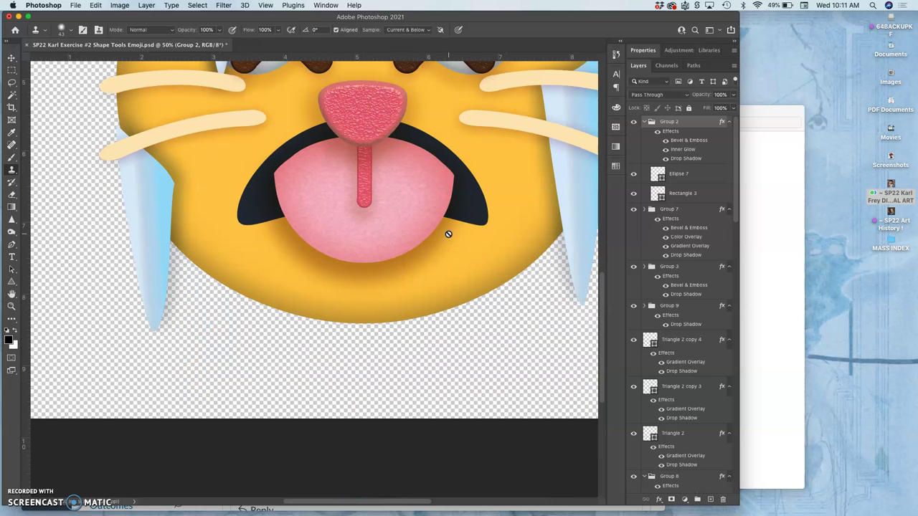
scroll(449, 234, "down", 6)
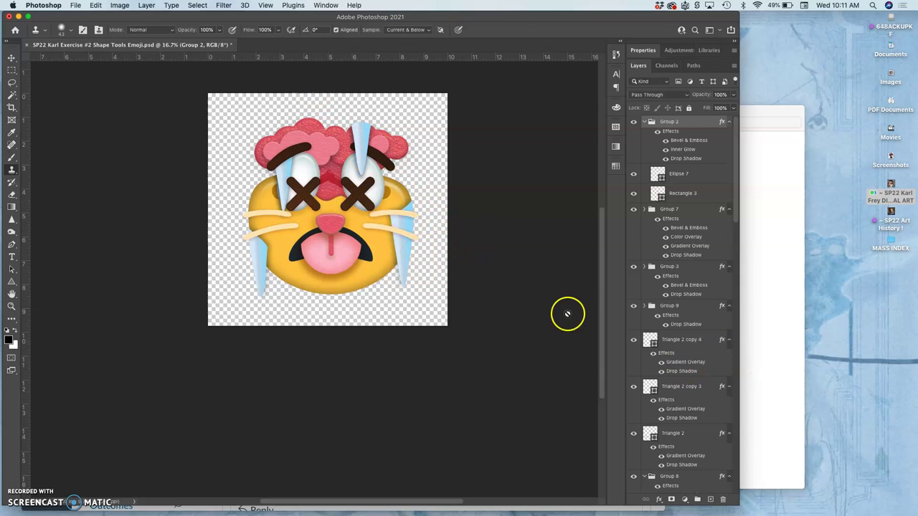
scroll(682, 389, "down", 10)
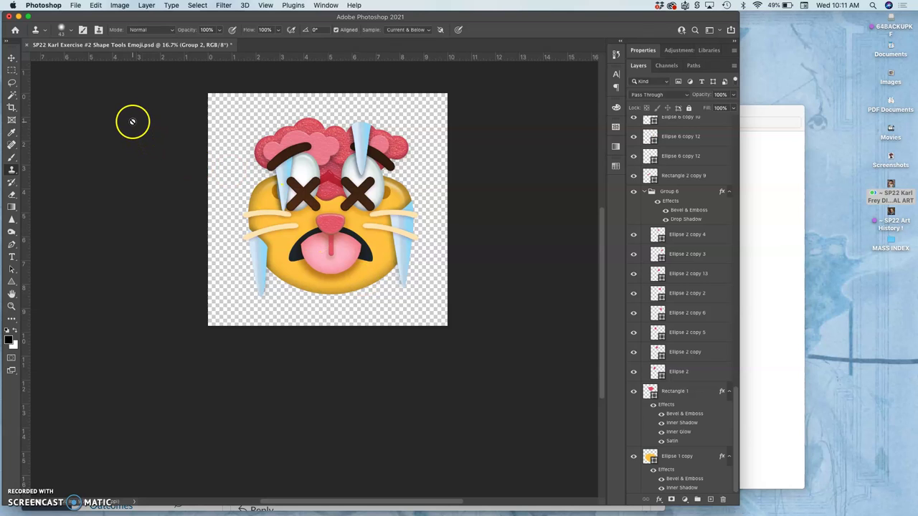
- Choose the Crop tool with a 1:1 square ratio
left_click(11, 107)
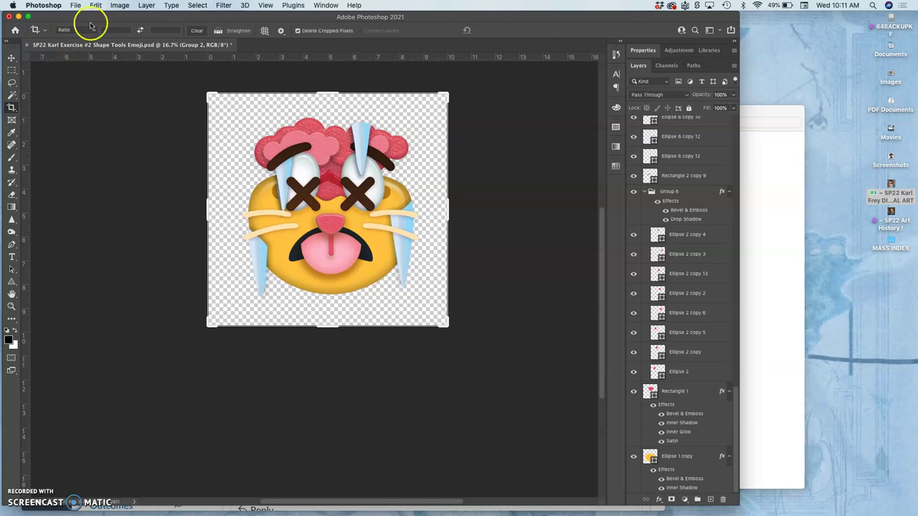
left_click(114, 30)
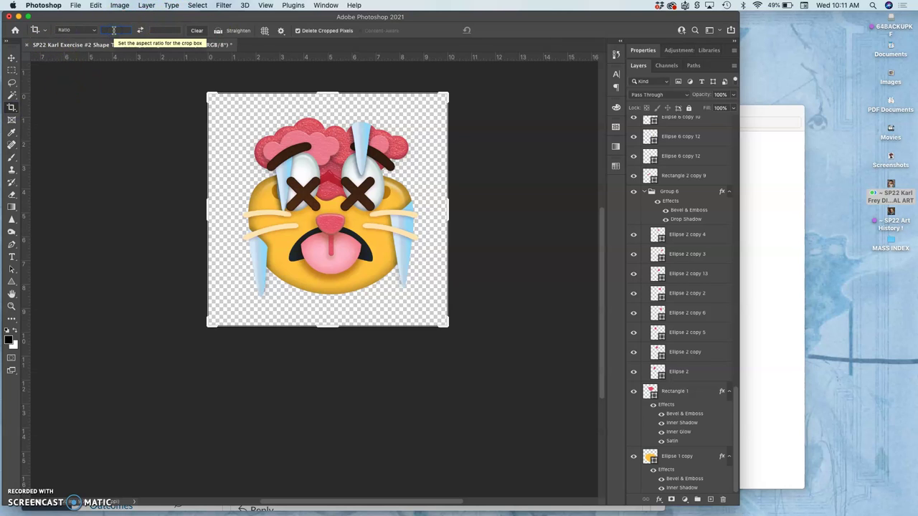
type("1")
left_click(154, 30)
type("1")
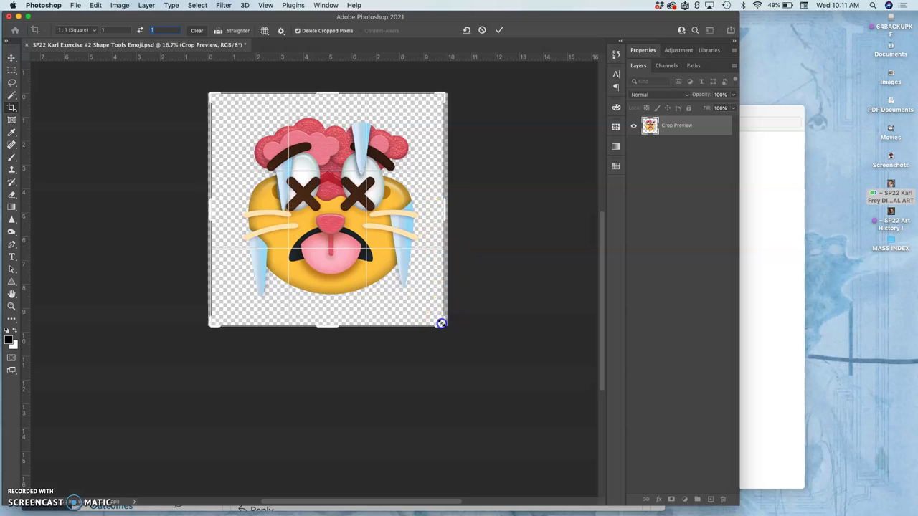
- Fit the square crop box around the cat face and commit the crop
mouse_move(438, 322)
left_mouse_down()
mouse_move(429, 330)
mouse_move(422, 311)
mouse_move(426, 323)
left_mouse_up()
left_click_drag(354, 256, 335, 227)
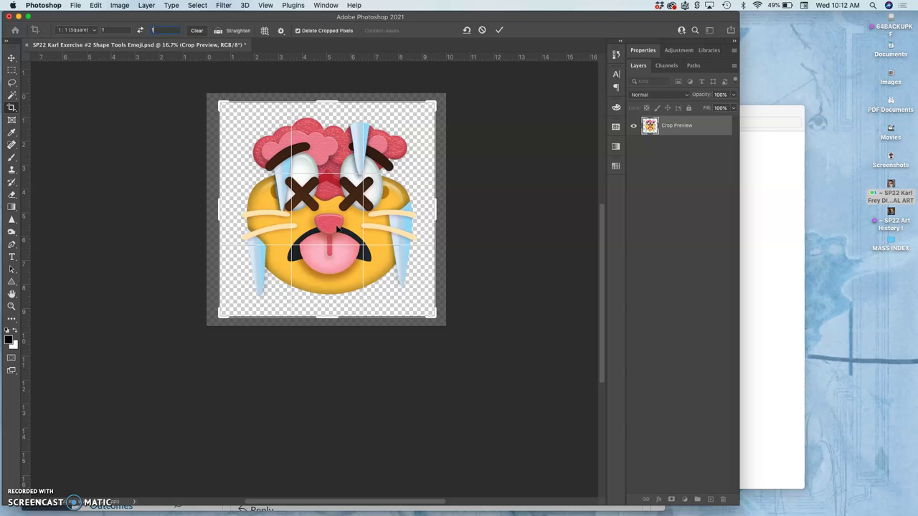
left_click(375, 212)
left_click_drag(385, 213, 385, 212)
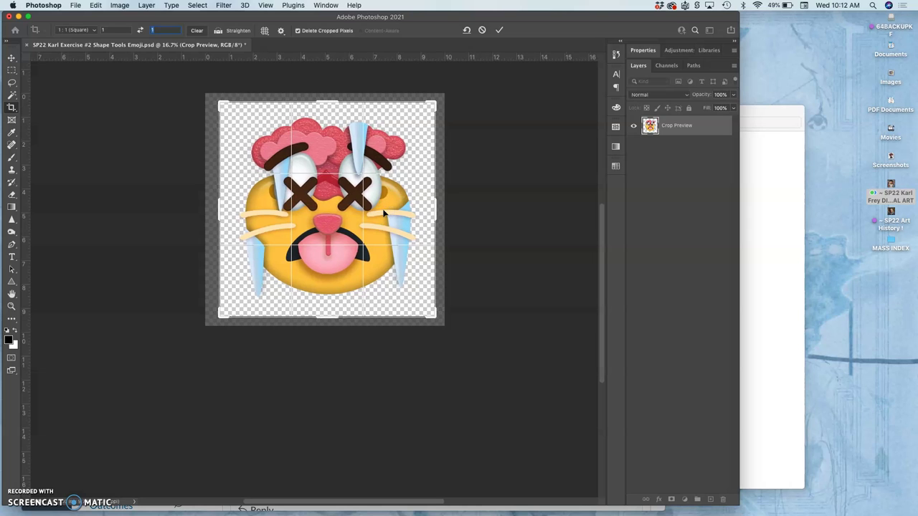
left_click(383, 213)
key("Return")
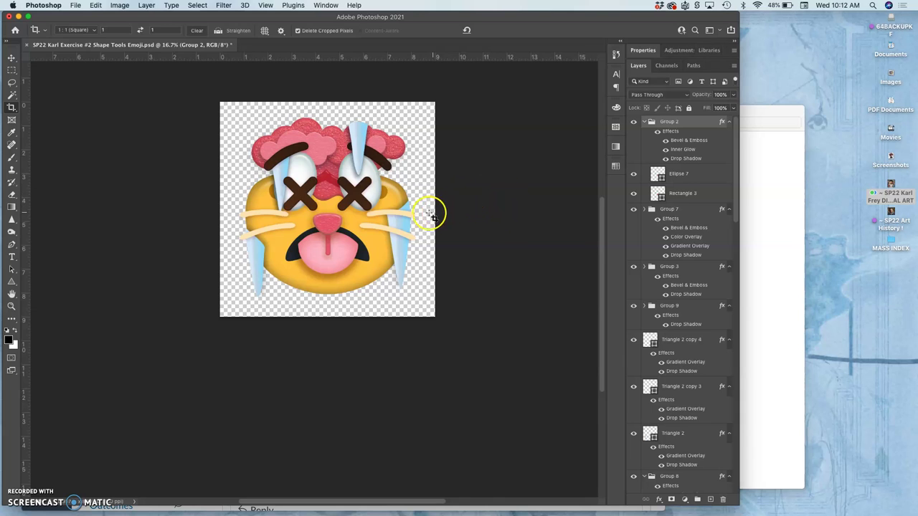
- Resample the image in Image Size to 8 inches wide at 150 pixels/inch (1200 × 1200 px)
left_click(121, 5)
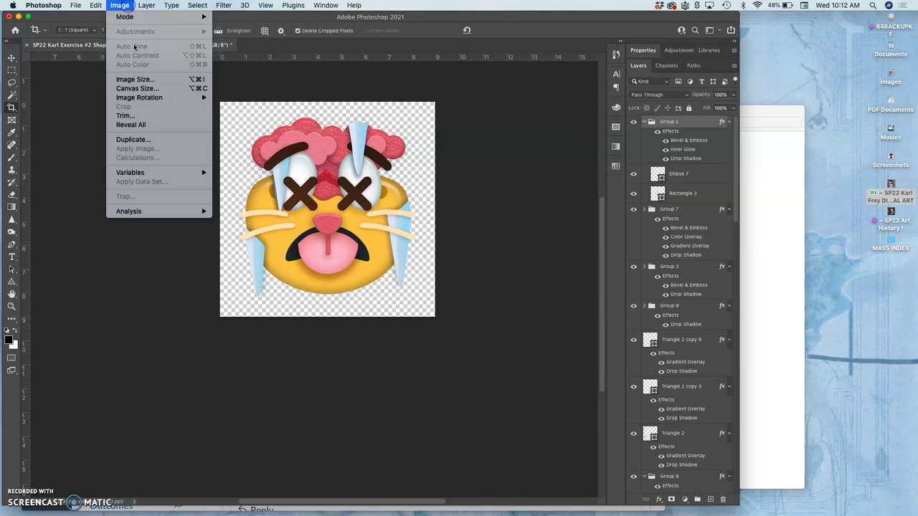
left_click(144, 80)
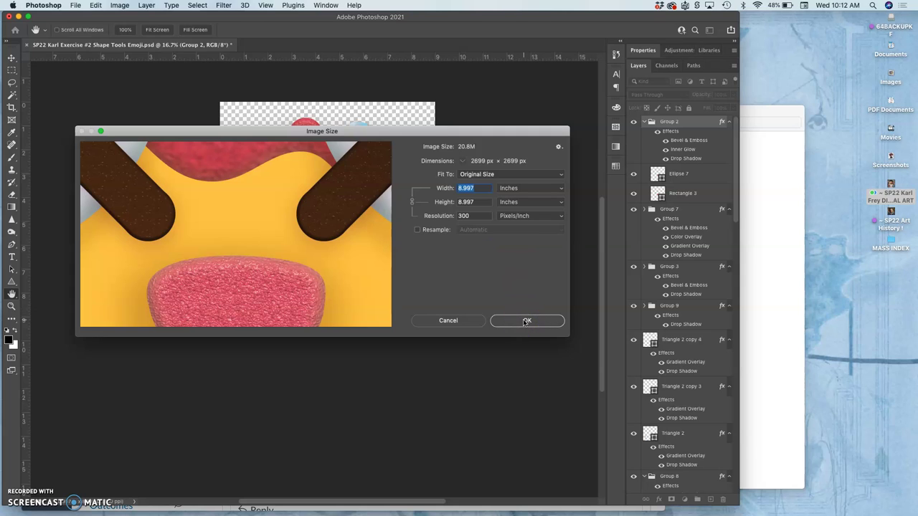
double_click(479, 186)
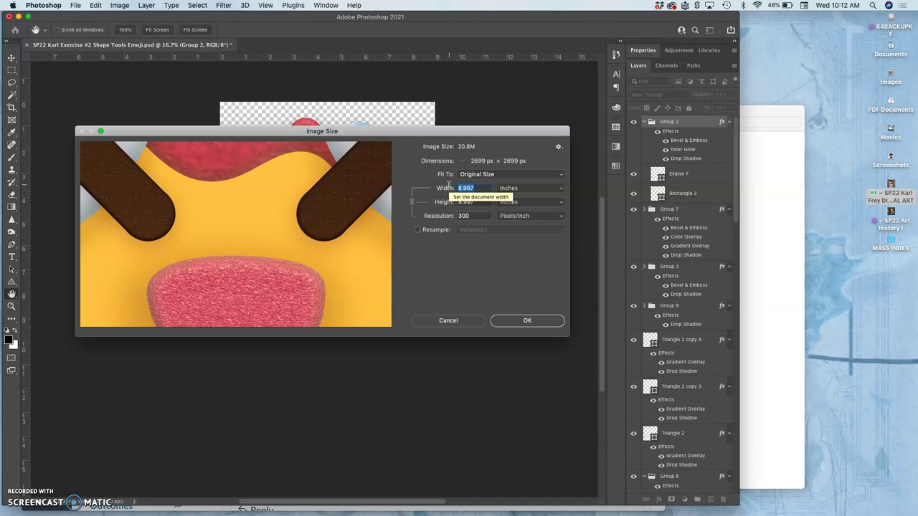
type("8")
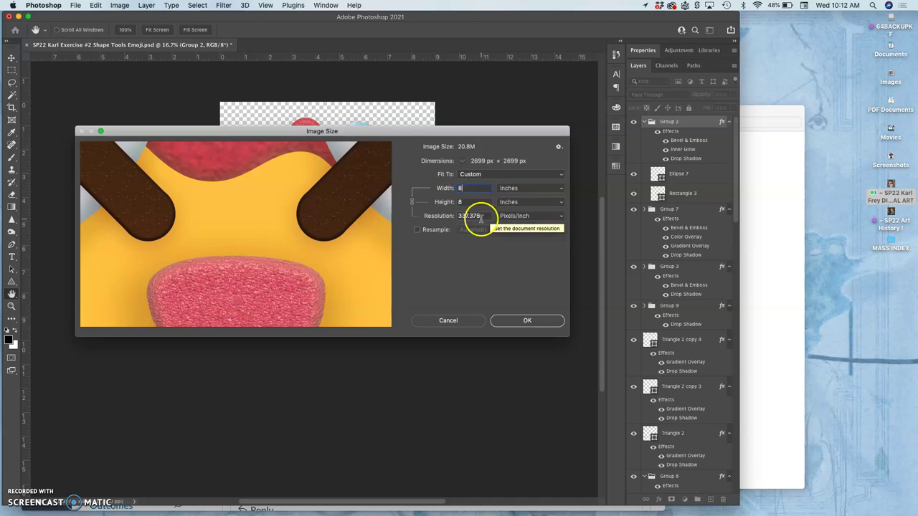
left_click(422, 231)
left_click_drag(488, 217, 438, 220)
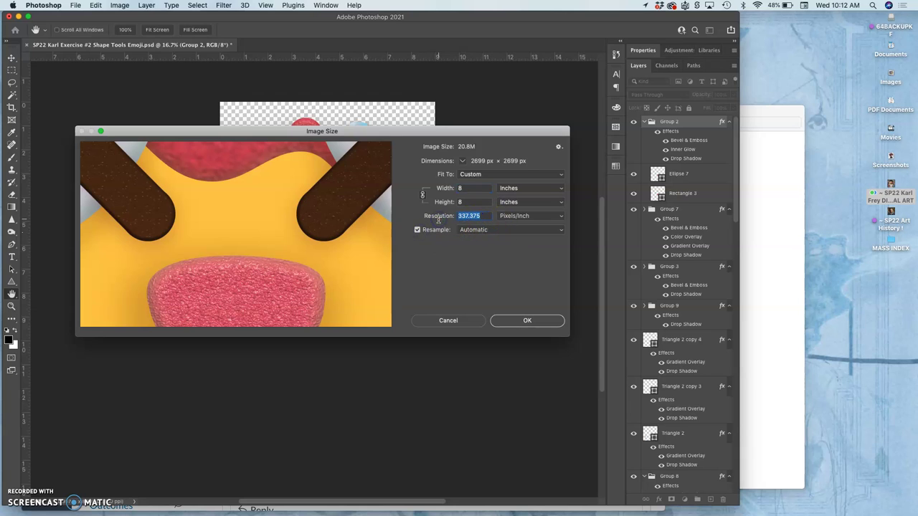
type("1")
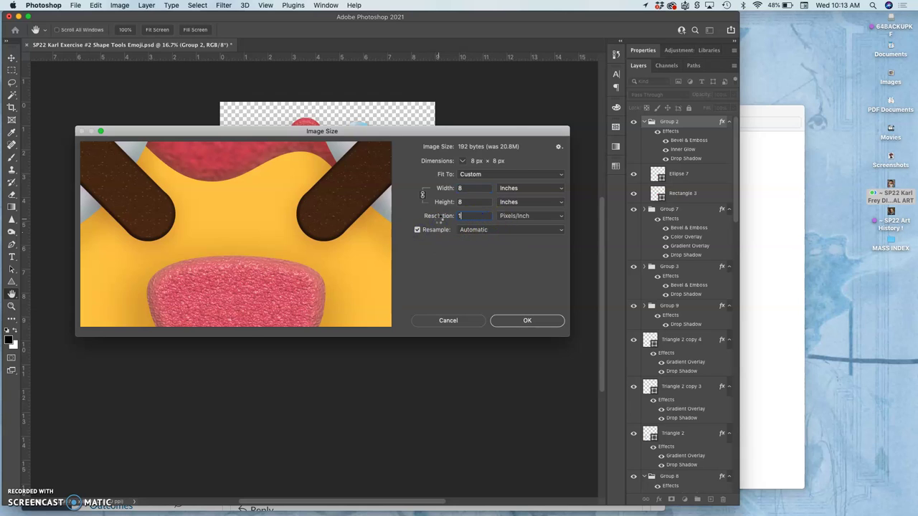
type("50")
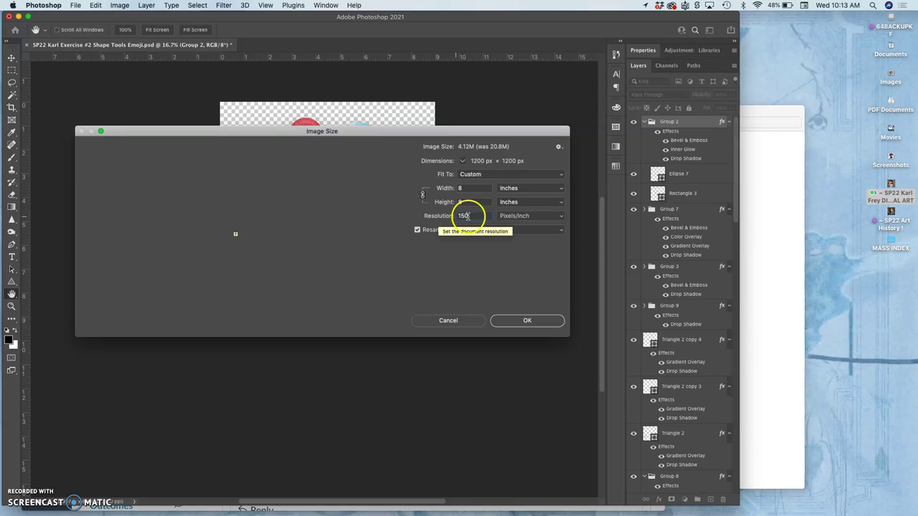
left_click(538, 322)
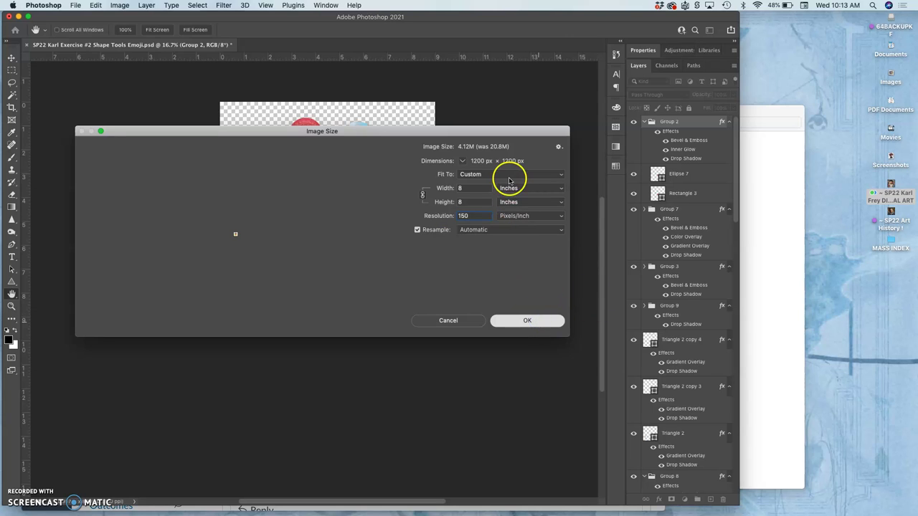
key("super+equal")
key("super+equal")
key("super+equal")
key("super+equal")
- Zoom in to 300% and pan around the emoji's nose, tongue and hair
scroll(367, 184, "left", 2)
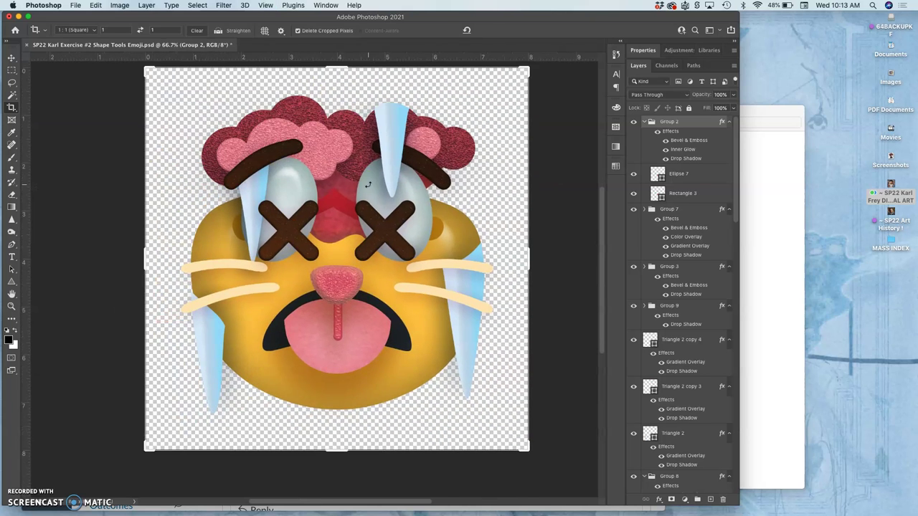
left_click(373, 175)
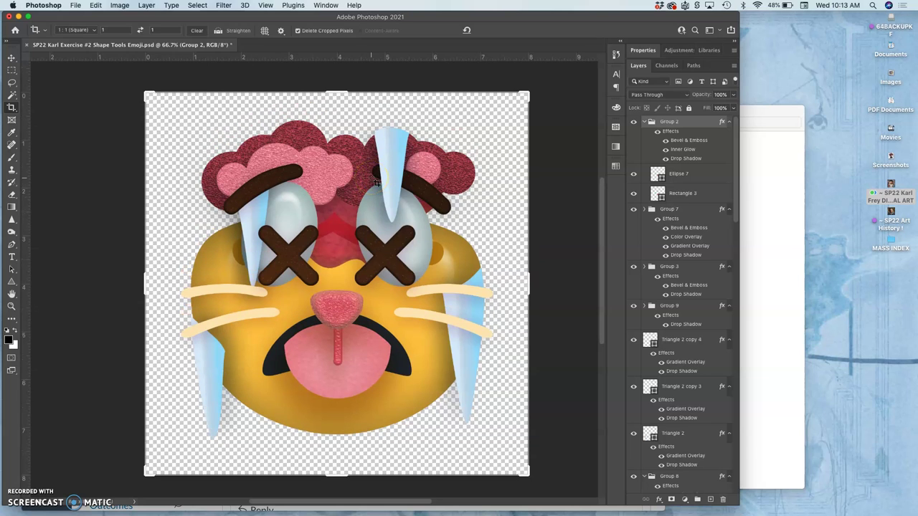
key("super+equal")
key("super+equal")
key("super+equal")
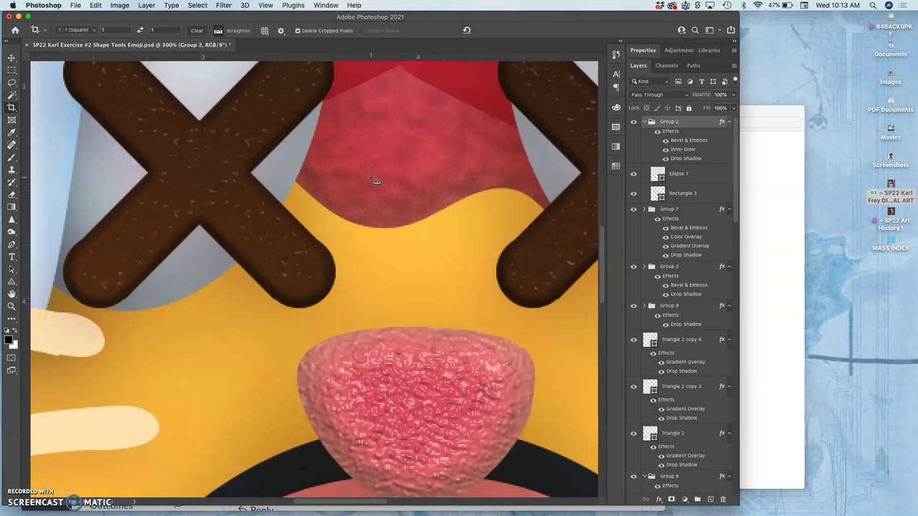
key("super+minus")
key("super+minus")
key("super+equal")
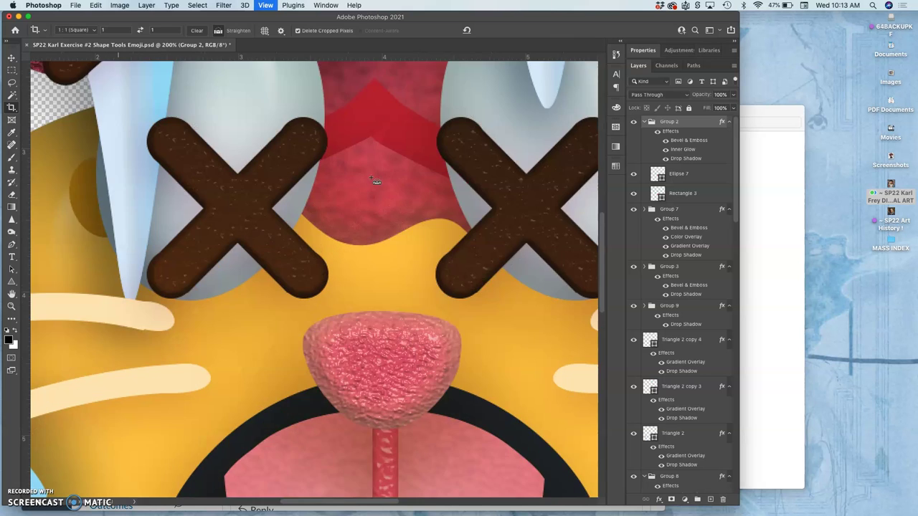
key("super+equal")
scroll(402, 260, "down", 5)
scroll(398, 225, "down", 4)
scroll(398, 225, "right", 10)
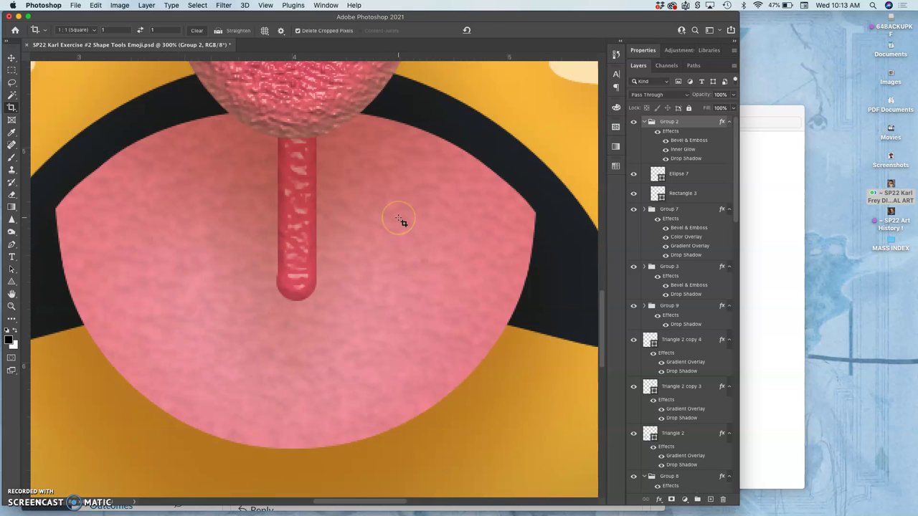
scroll(400, 222, "right", 2)
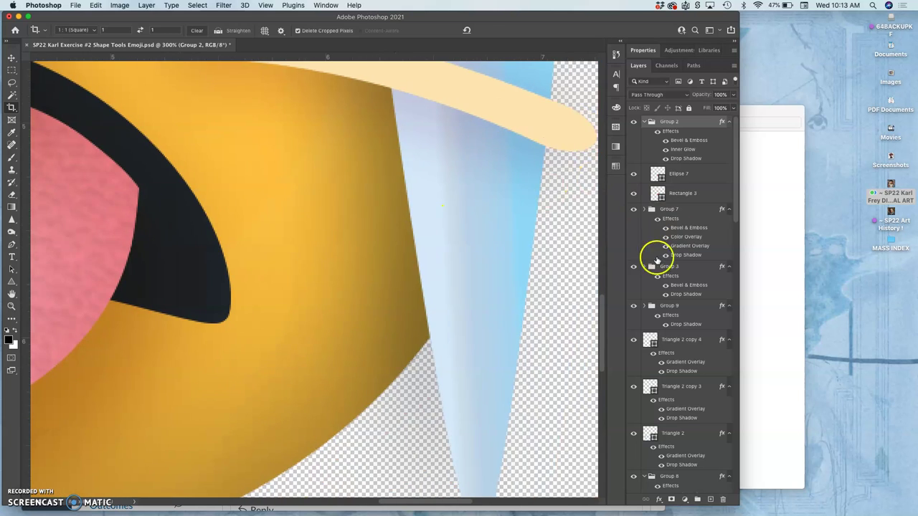
scroll(399, 205, "left", 10)
scroll(398, 204, "up", 4)
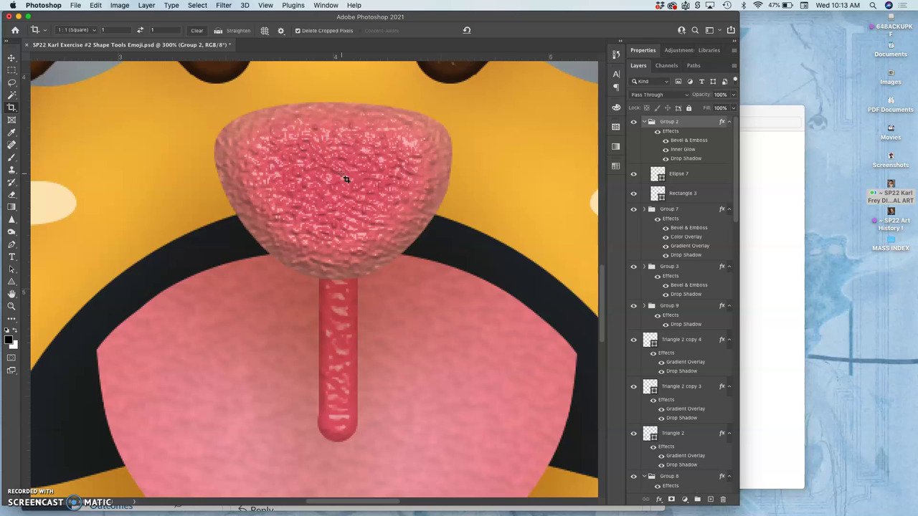
key("super+z")
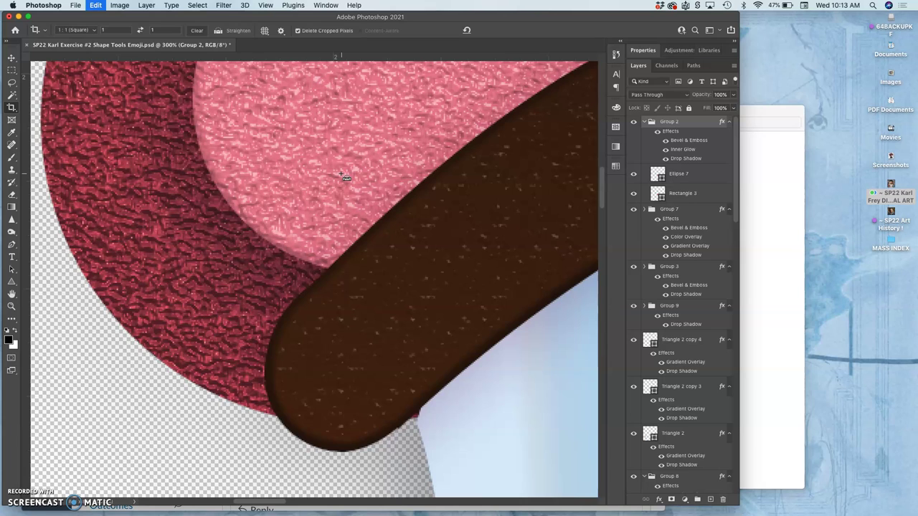
- Zoom out to 25% so the whole cat emoji fits in view
key("super+minus")
key("super+minus")
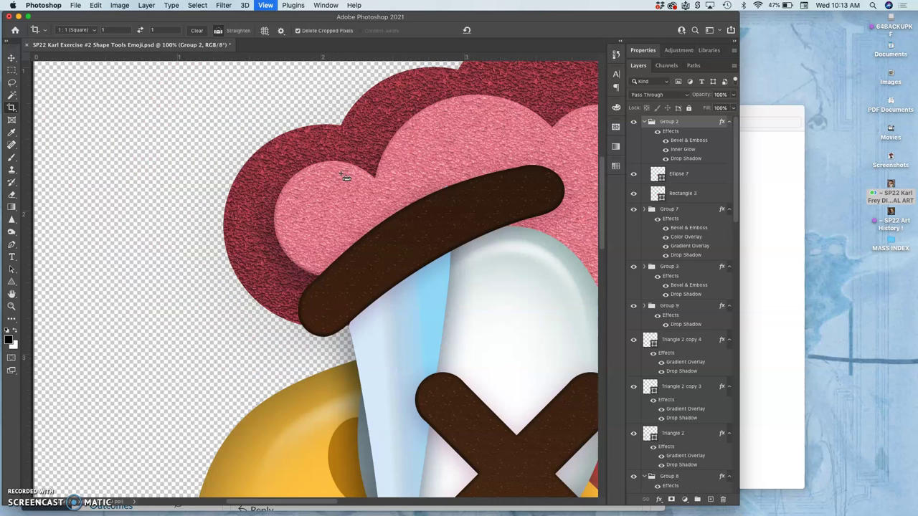
key("super+minus")
key("super+minus")
key("super+minus")
key("super+minus")
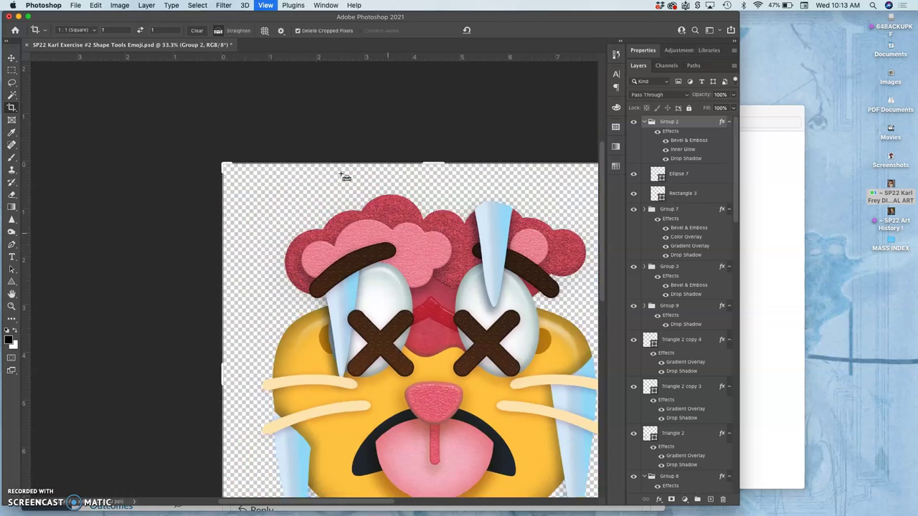
scroll(346, 177, "down", 3)
scroll(346, 177, "right", 5)
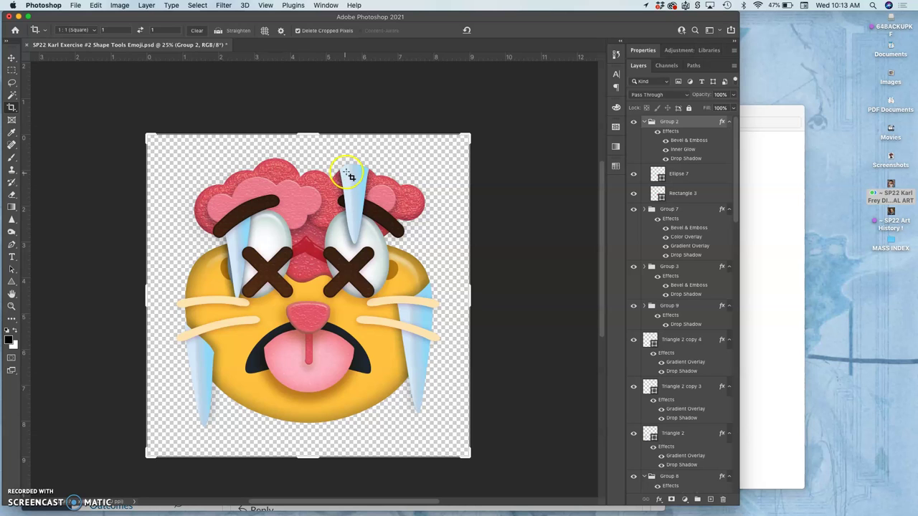
scroll(331, 212, "down", 2)
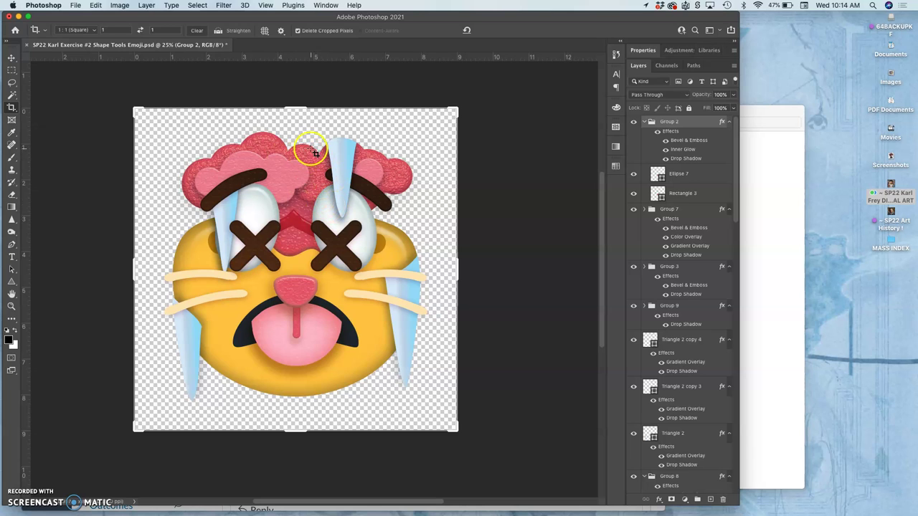
- Save As 'Assignment #3 Animation Assets' PSD in the Assignment #3 Gif Transformation folder
left_click(76, 6)
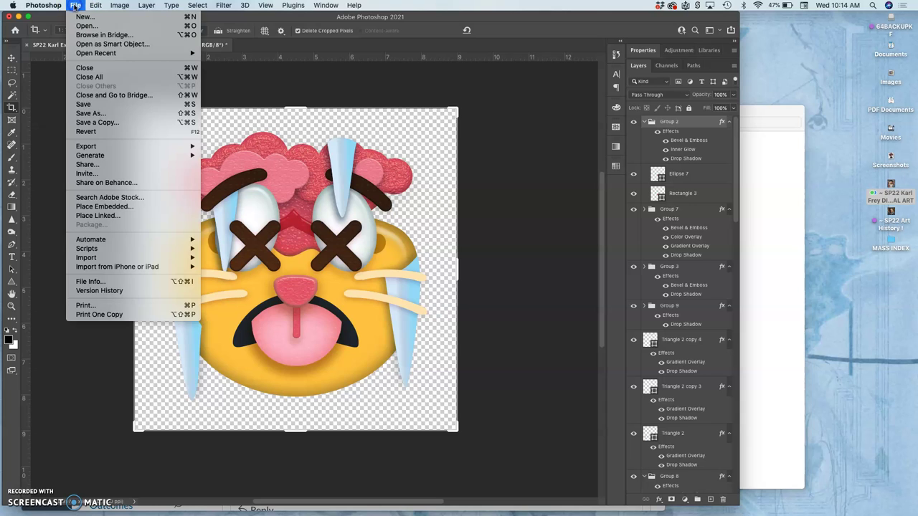
left_click(99, 114)
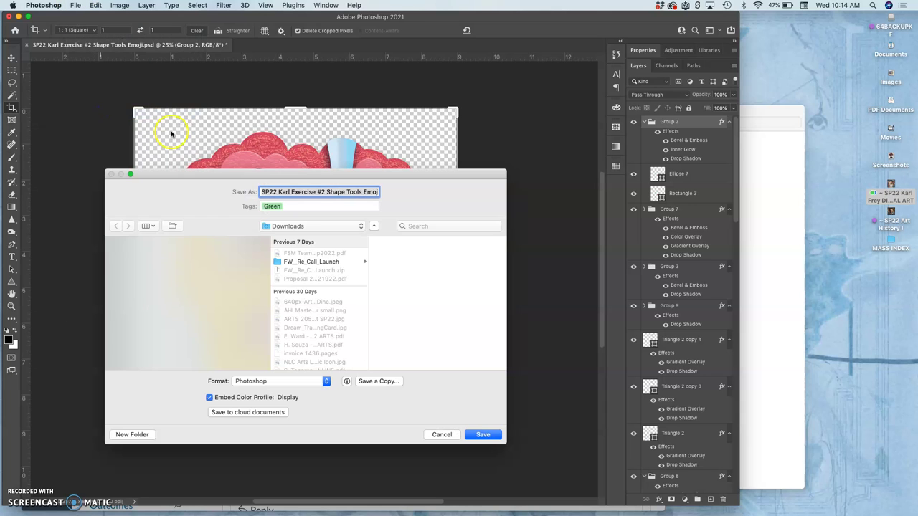
left_click(293, 192)
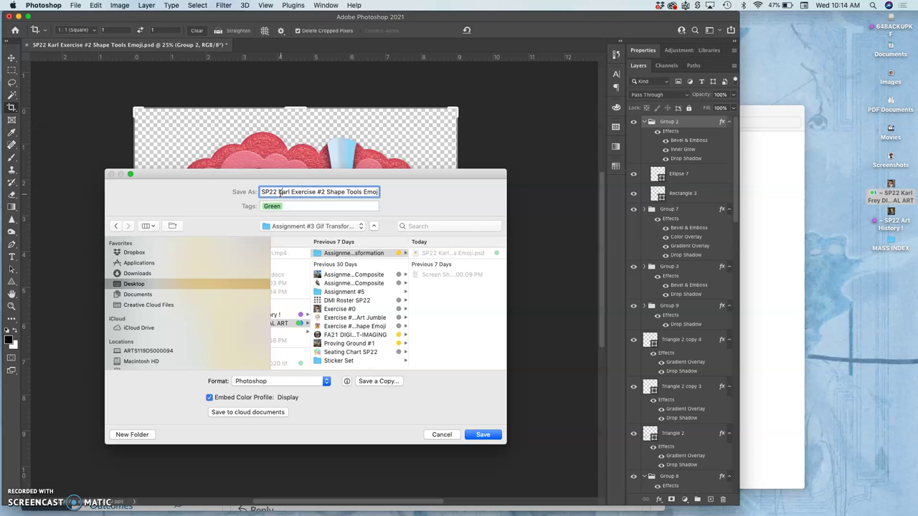
left_click(293, 191)
left_click_drag(293, 191, 379, 197)
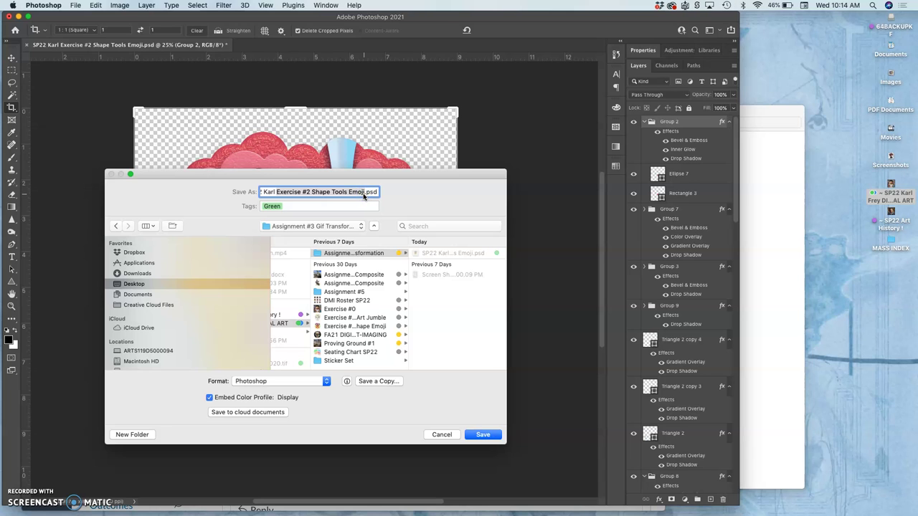
type("Assignment #3 Animation Assets")
left_click(482, 435)
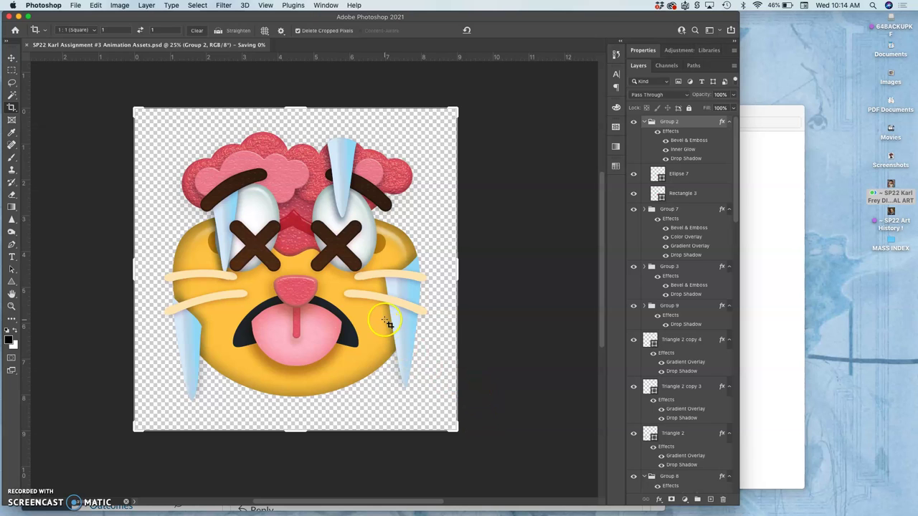
- Move the old Exercise #2 Shape Tools Emoji PSD to the Trash
left_click(763, 276)
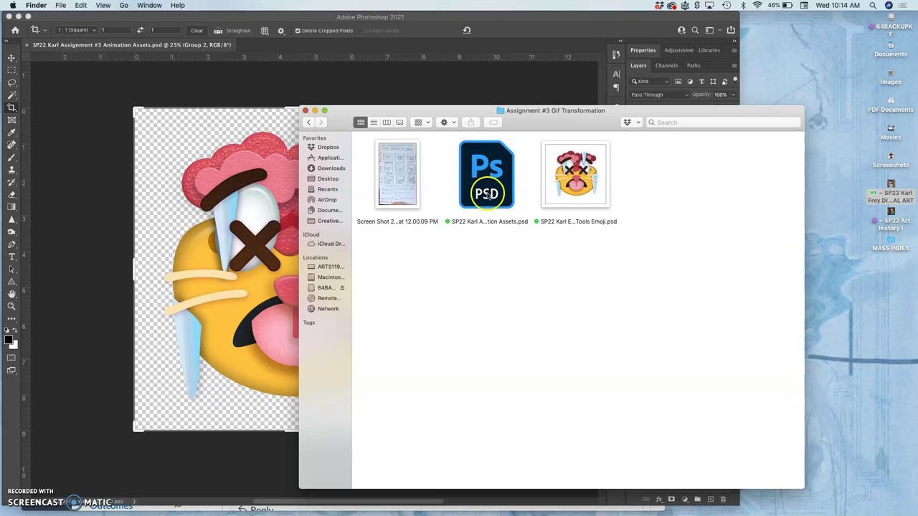
right_click(579, 204)
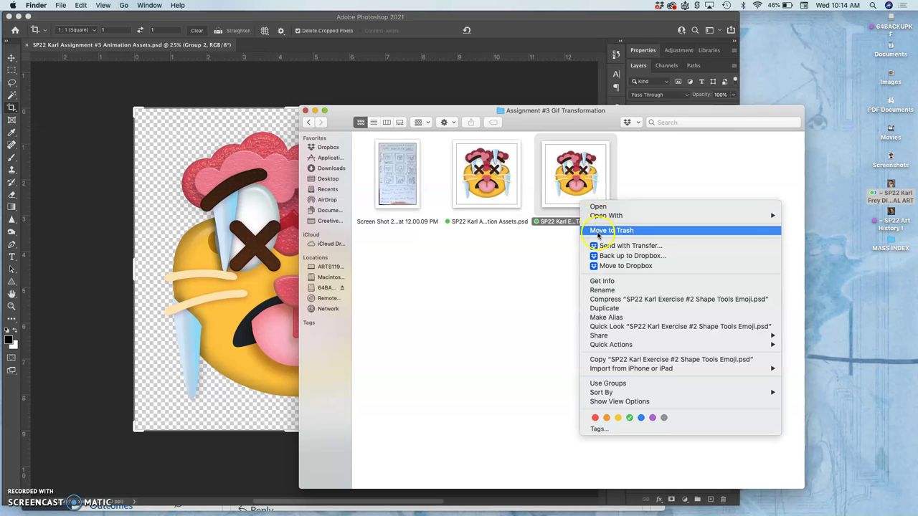
left_click(597, 231)
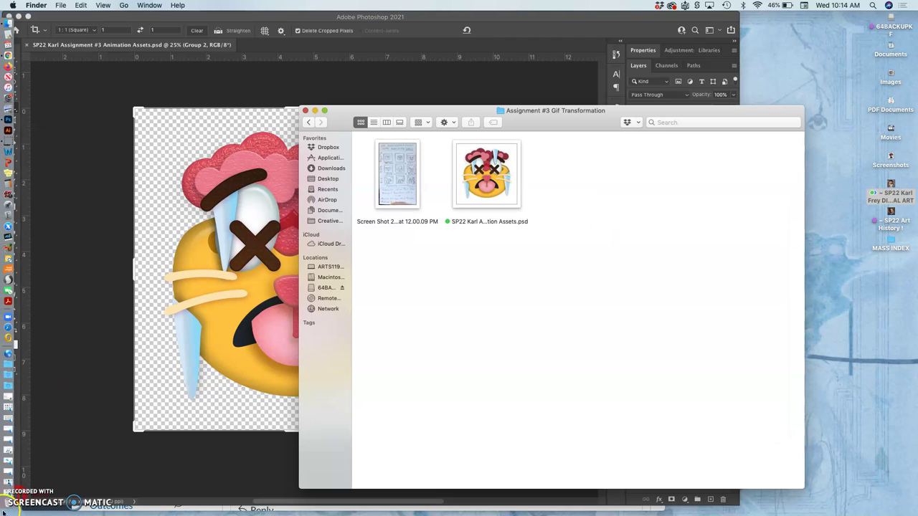
- Empty the Trash, confirm the erase, and return to the Photoshop document
right_click(12, 502)
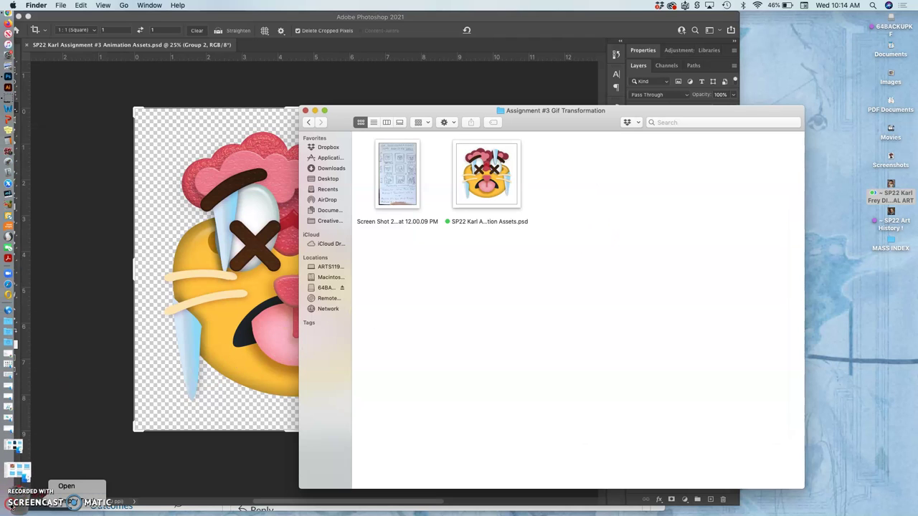
left_click(57, 504)
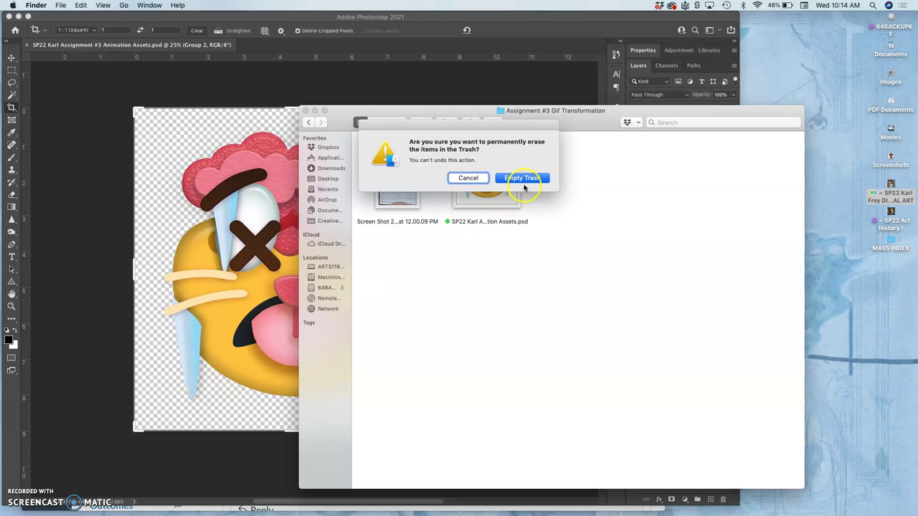
left_click(523, 178)
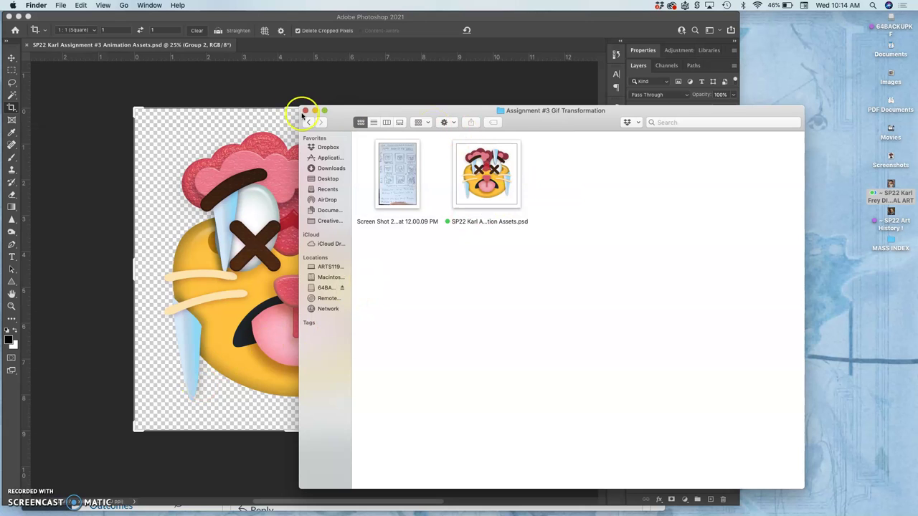
left_click(230, 133)
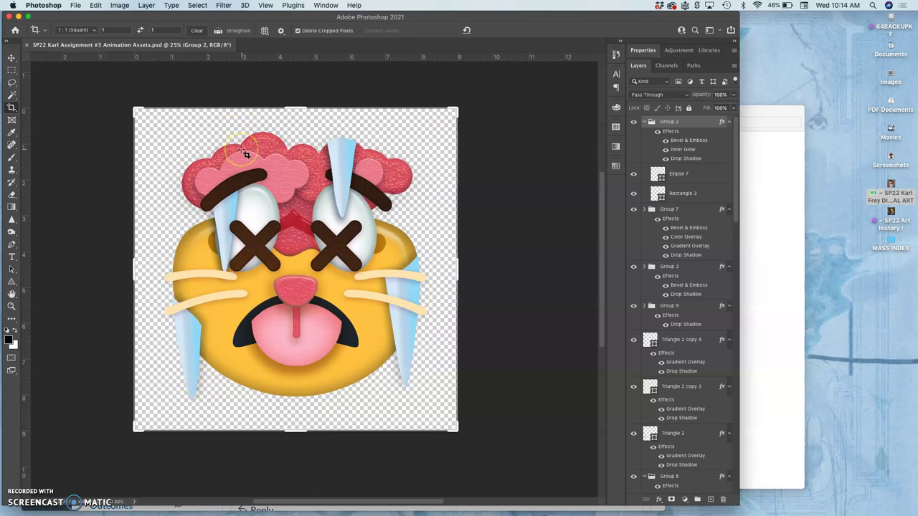
- Search Google in a new Chrome tab for 'how stop motion animation is done'
mouse_move(3, 87)
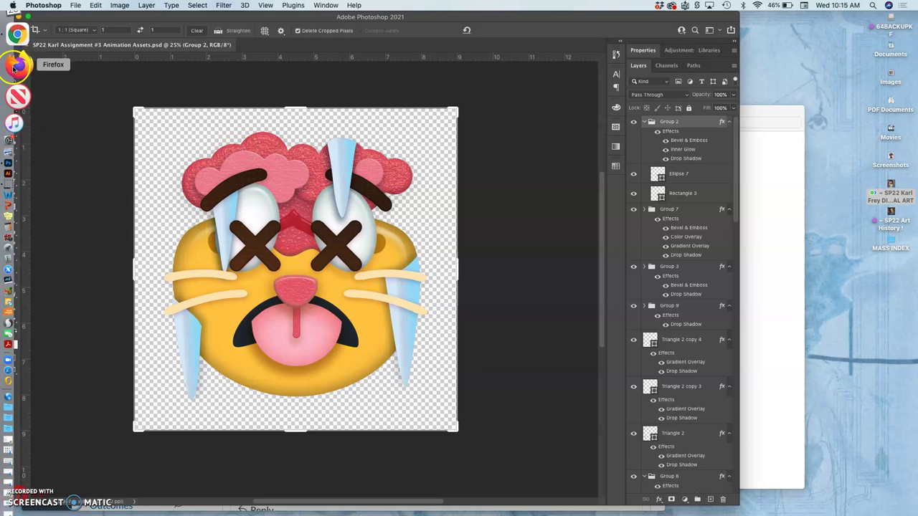
left_click(13, 59)
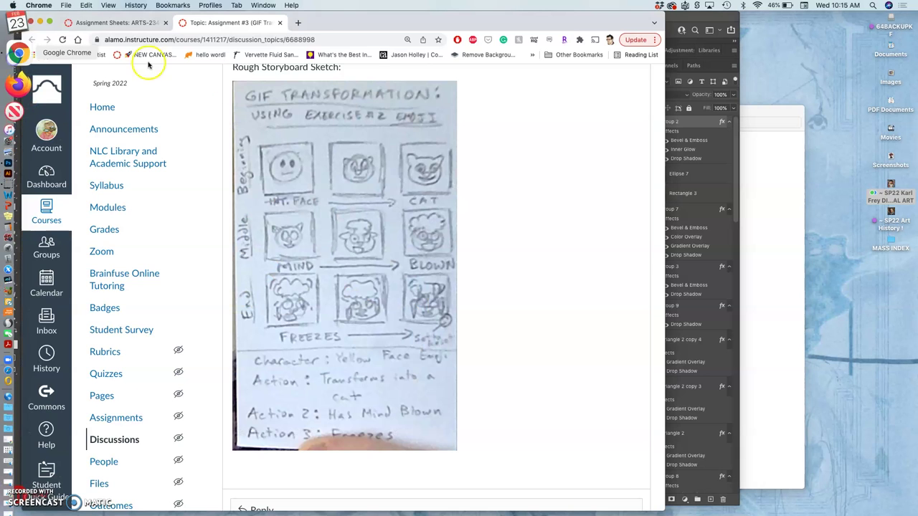
left_click(300, 24)
type("how ")
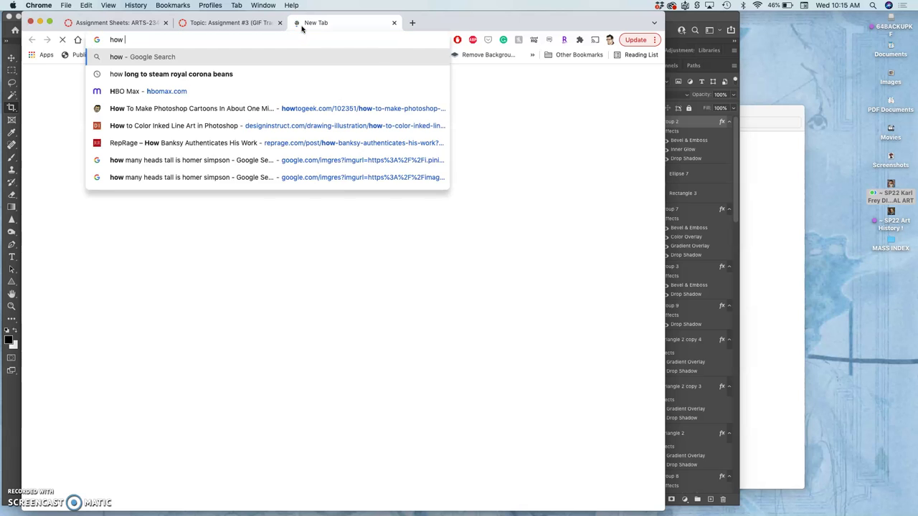
type("stop motion animation is done")
key("Return")
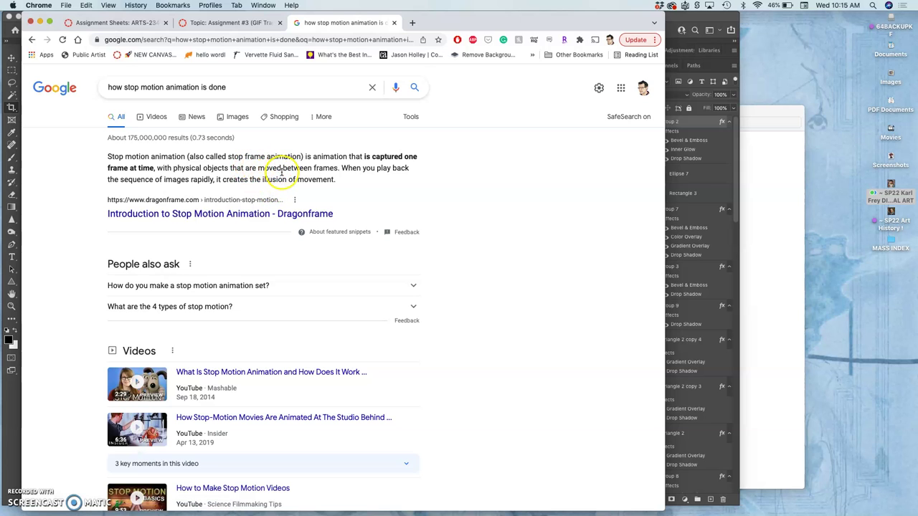
scroll(319, 175, "down", 3)
scroll(320, 175, "up", 3)
- Browse the video search results without opening any link
right_click(249, 373)
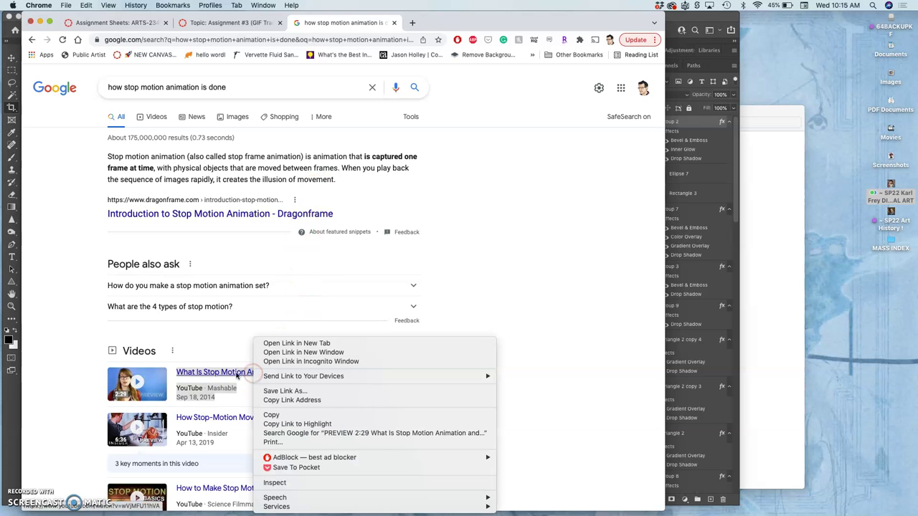
left_click(234, 374)
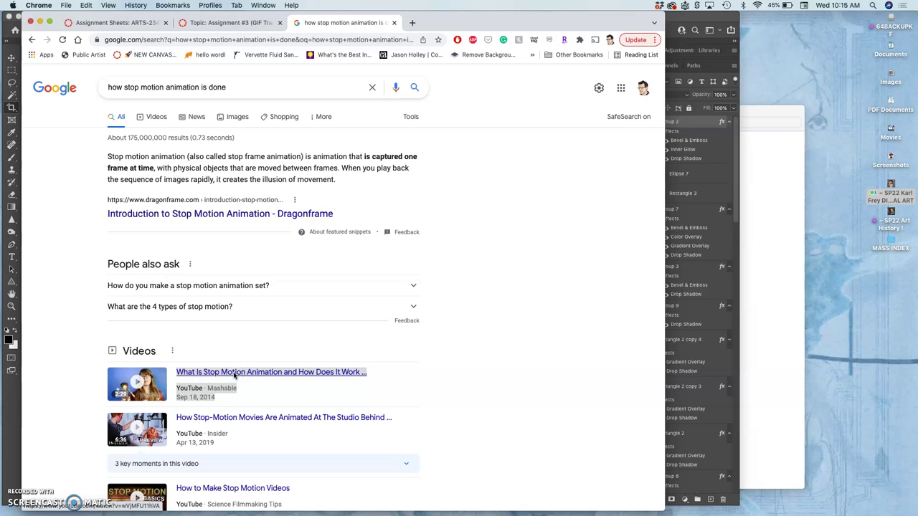
scroll(234, 375, "down", 5)
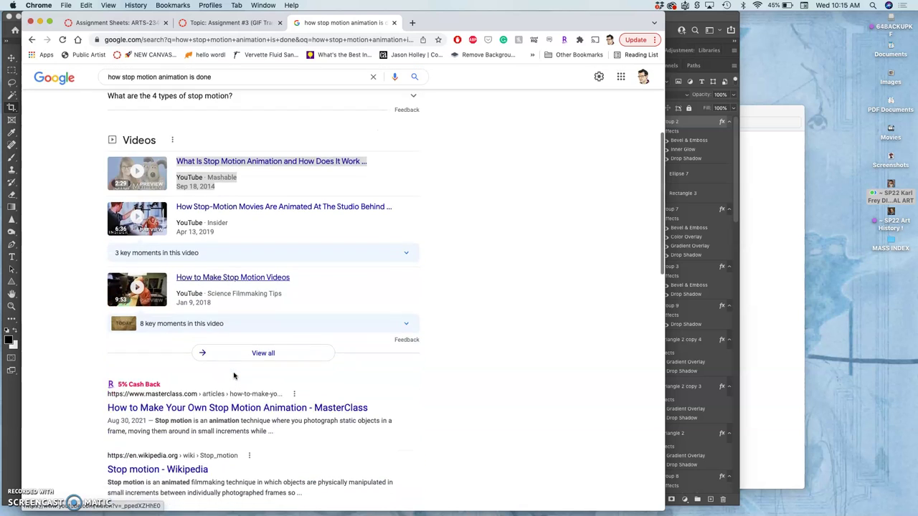
scroll(234, 366, "up", 3)
left_click(229, 344)
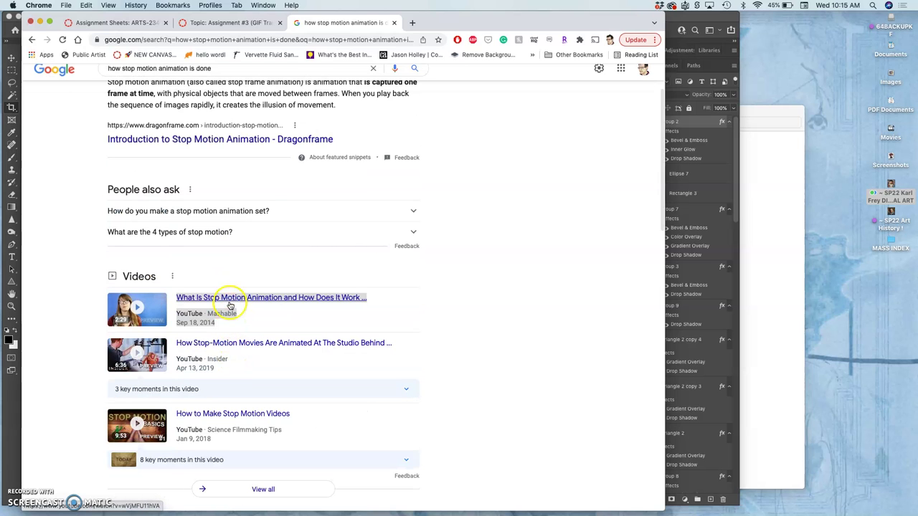
scroll(201, 208, "up", 2)
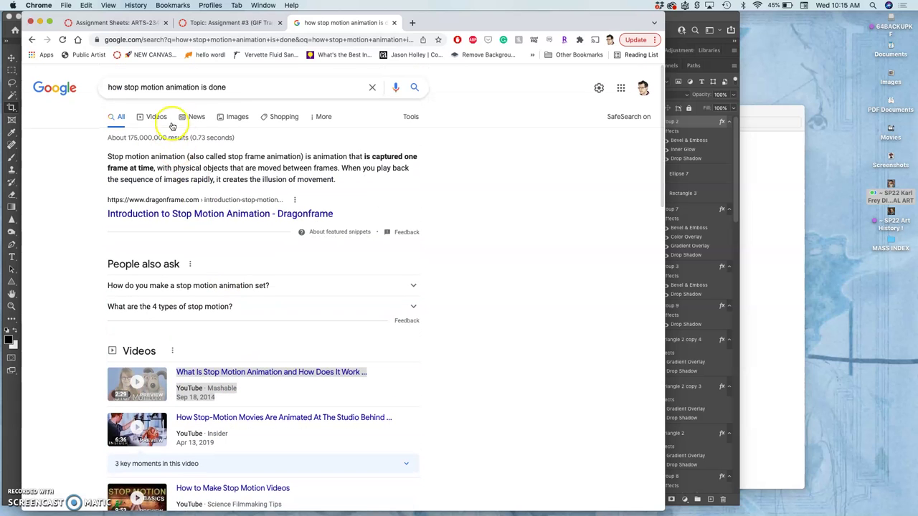
- Switch to Image results and scroll through them
left_click(236, 119)
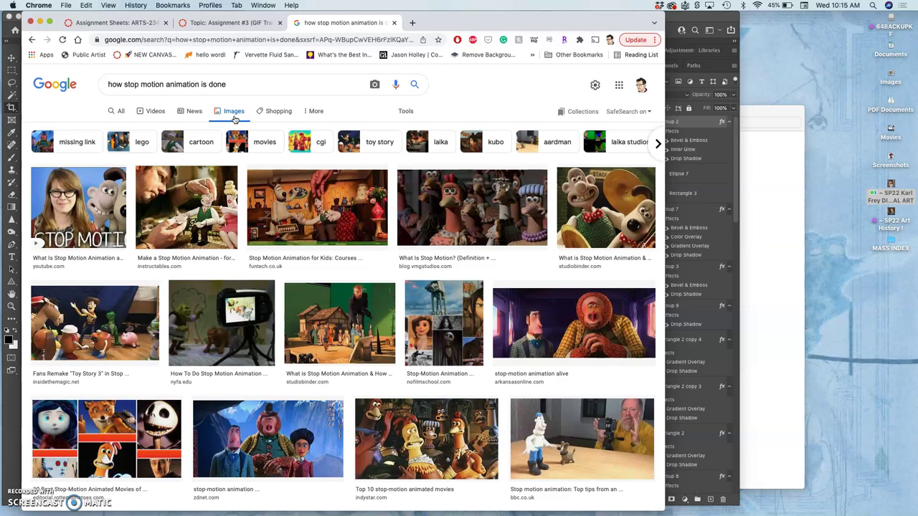
scroll(262, 179, "down", 5)
scroll(262, 188, "down", 1)
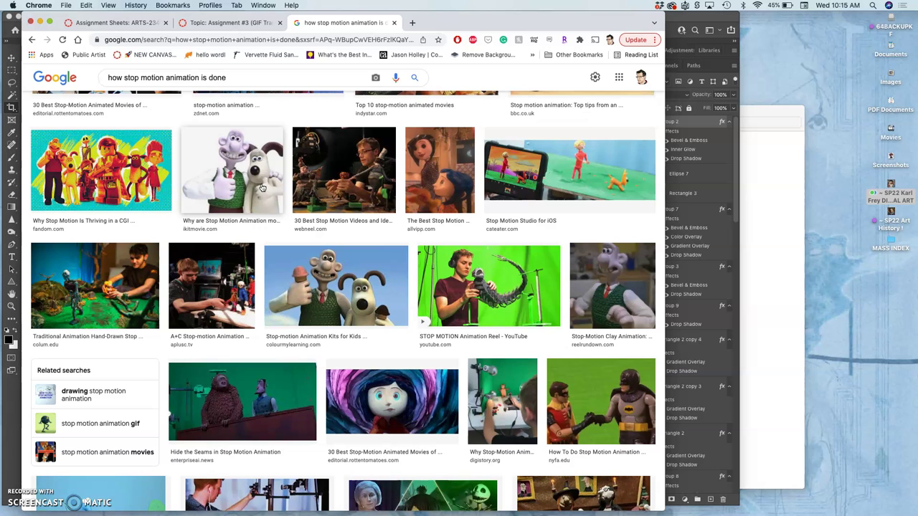
scroll(263, 188, "down", 3)
scroll(262, 188, "up", 3)
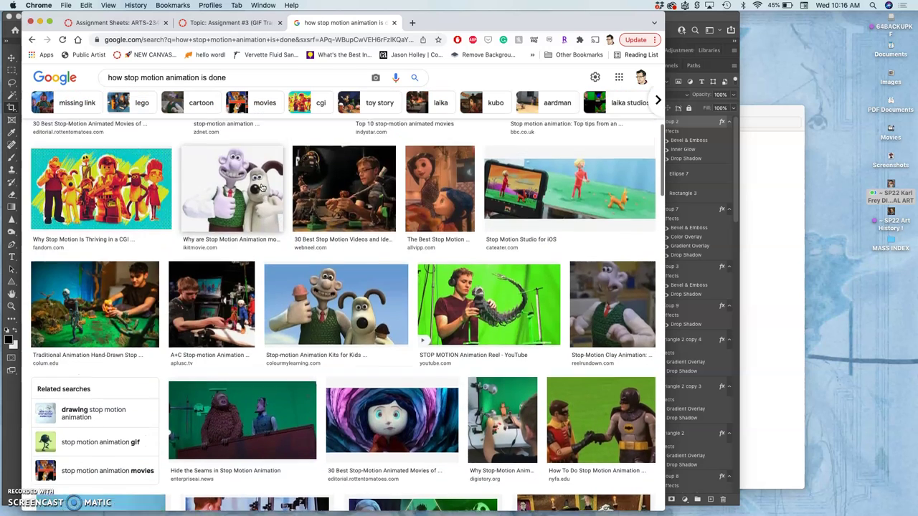
scroll(263, 188, "up", 10)
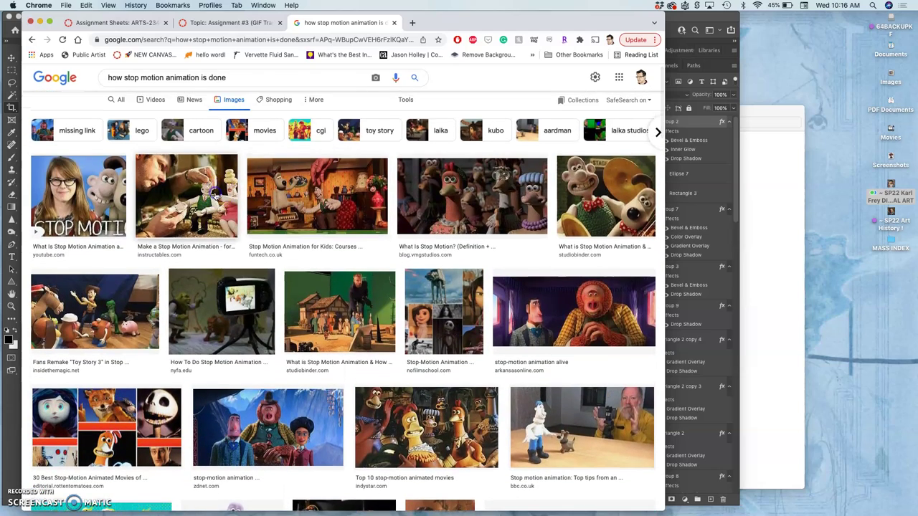
- Open the Instructables stop-motion result's link in a new tab
left_click(214, 196)
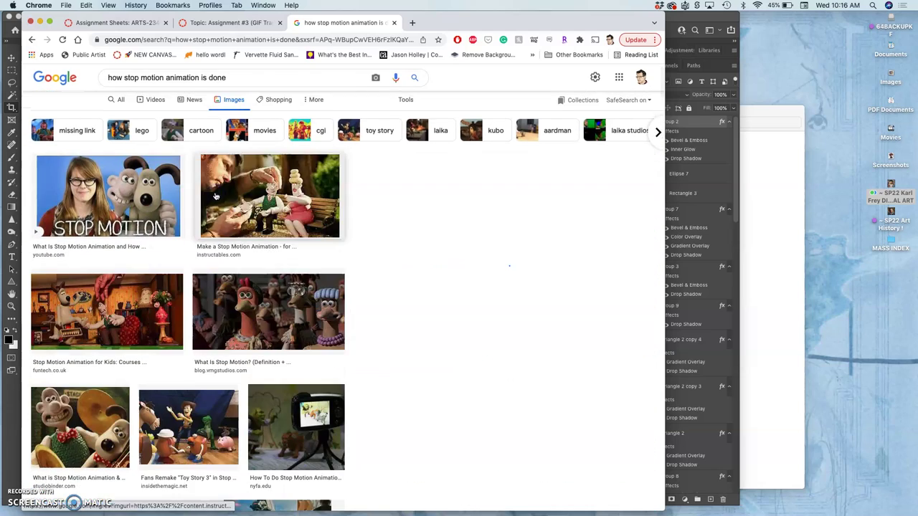
left_click(497, 191)
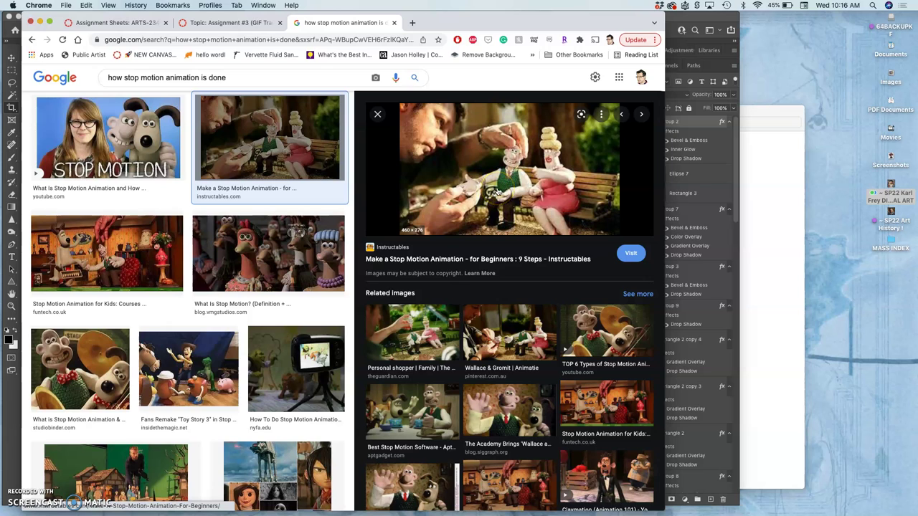
right_click(497, 192)
left_click(520, 190)
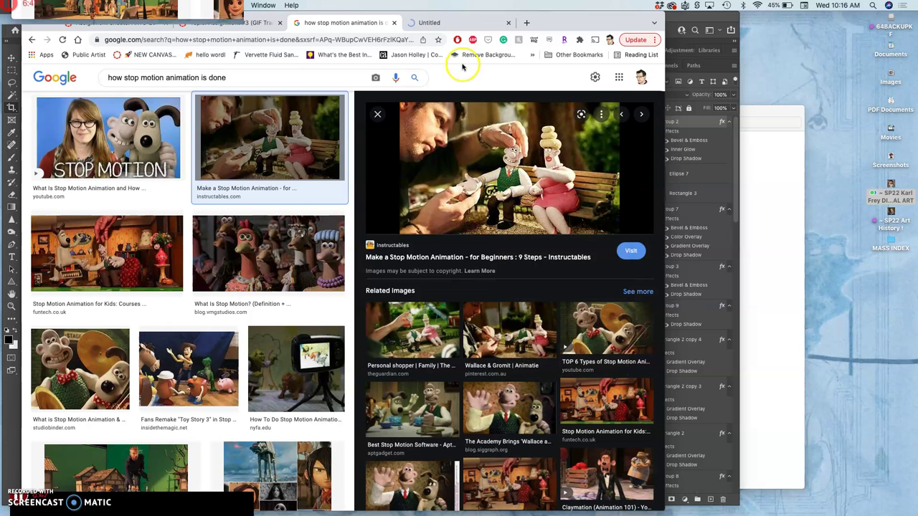
- Read through the Instructables 'Make a Stop Motion Animation - for Beginners' article
left_click(454, 23)
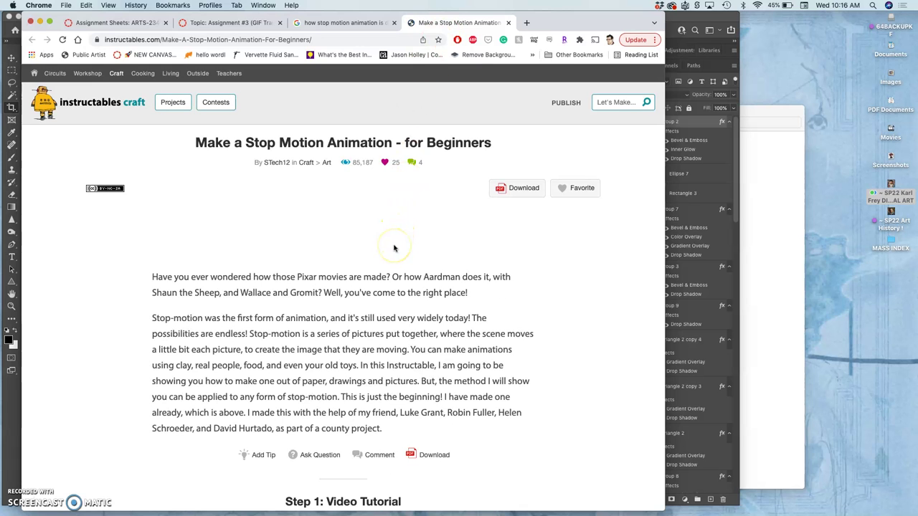
scroll(394, 248, "down", 10)
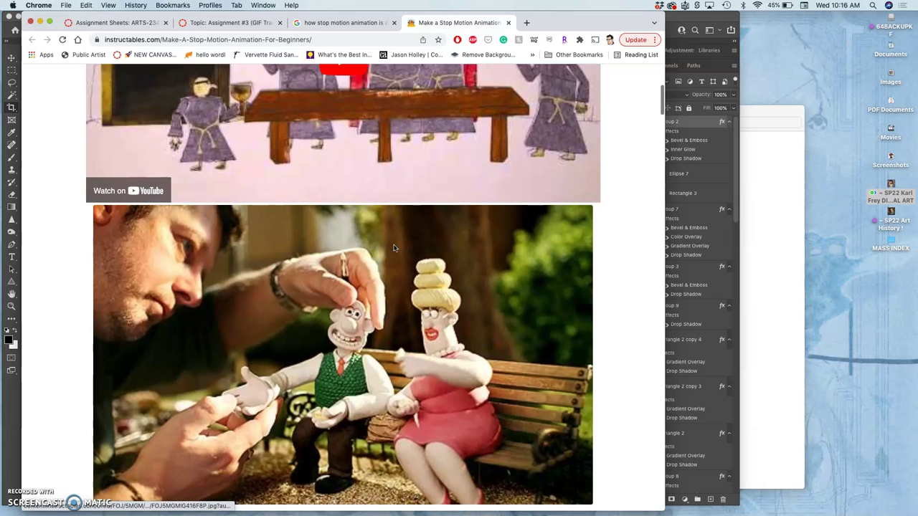
scroll(393, 248, "down", 2)
left_click(357, 274)
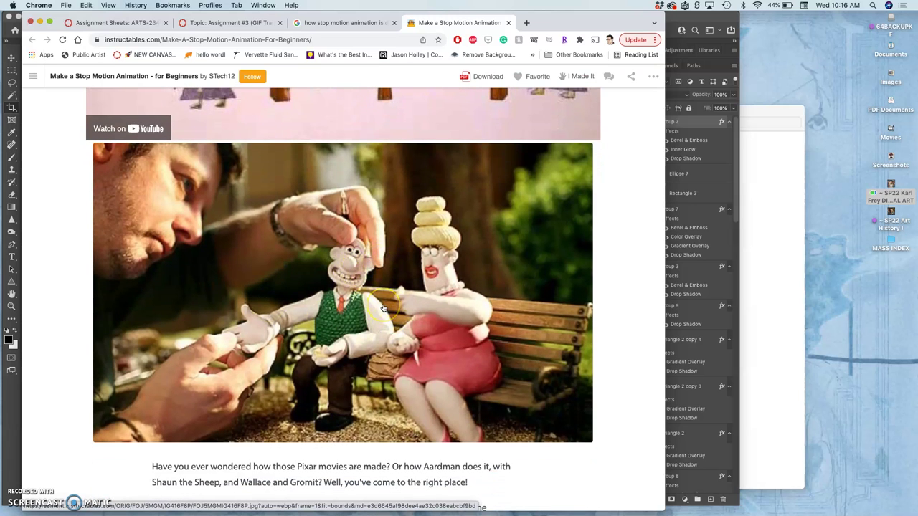
scroll(383, 308, "up", 8)
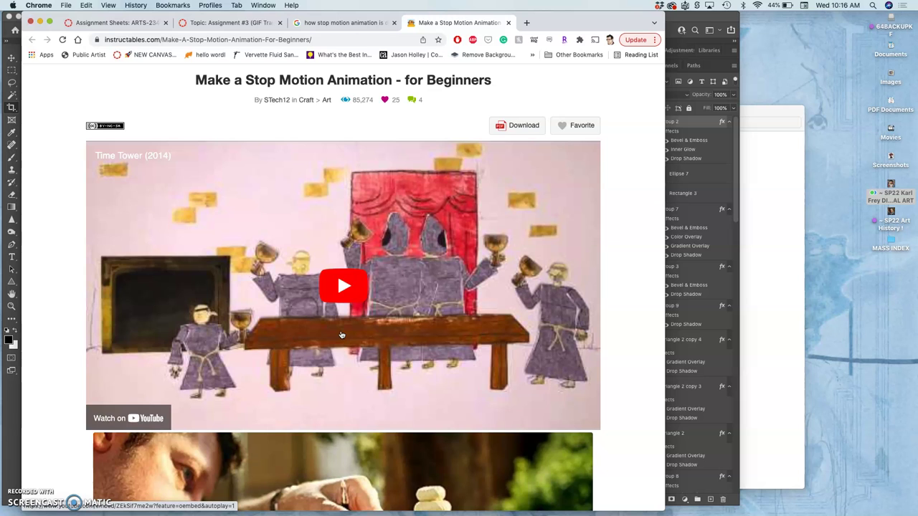
scroll(341, 335, "down", 8)
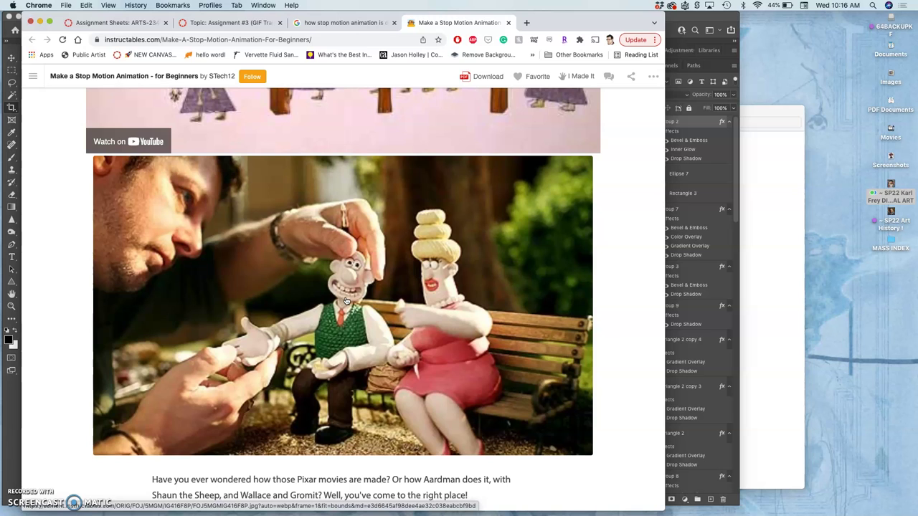
scroll(347, 301, "down", 15)
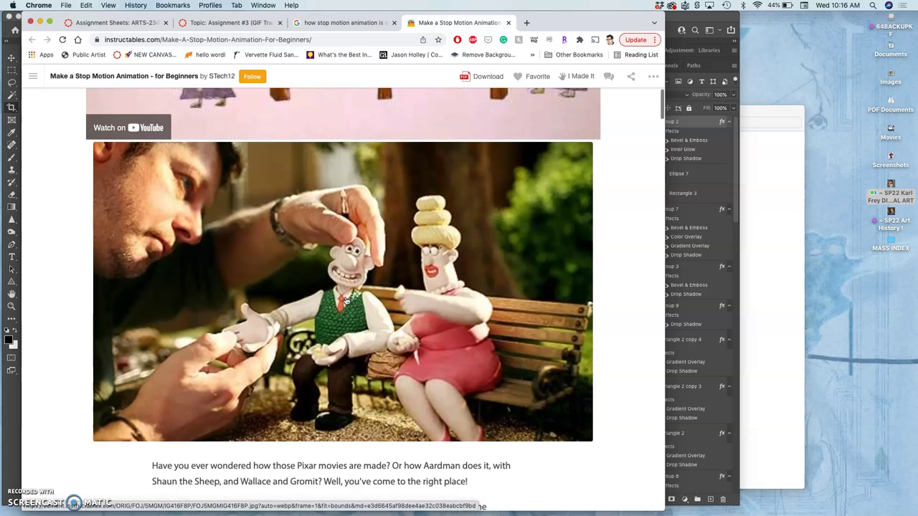
scroll(346, 301, "down", 10)
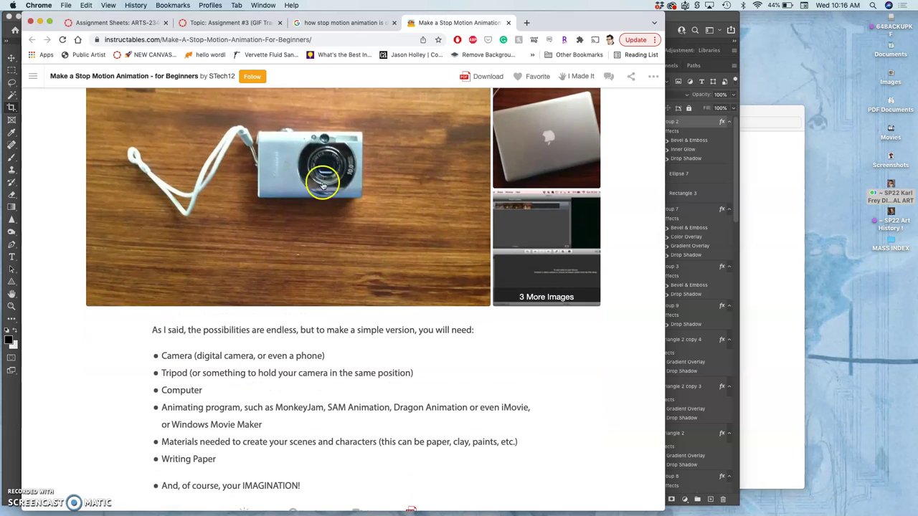
scroll(325, 190, "up", 2)
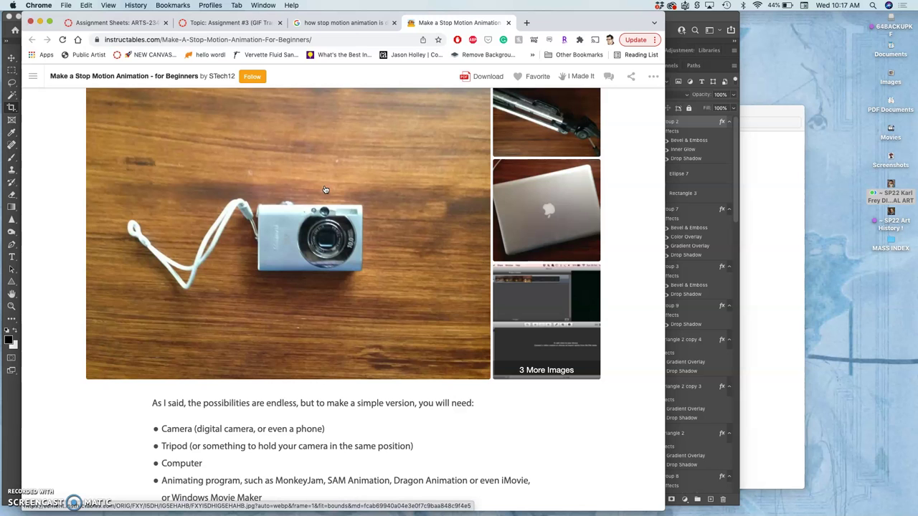
scroll(325, 191, "up", 15)
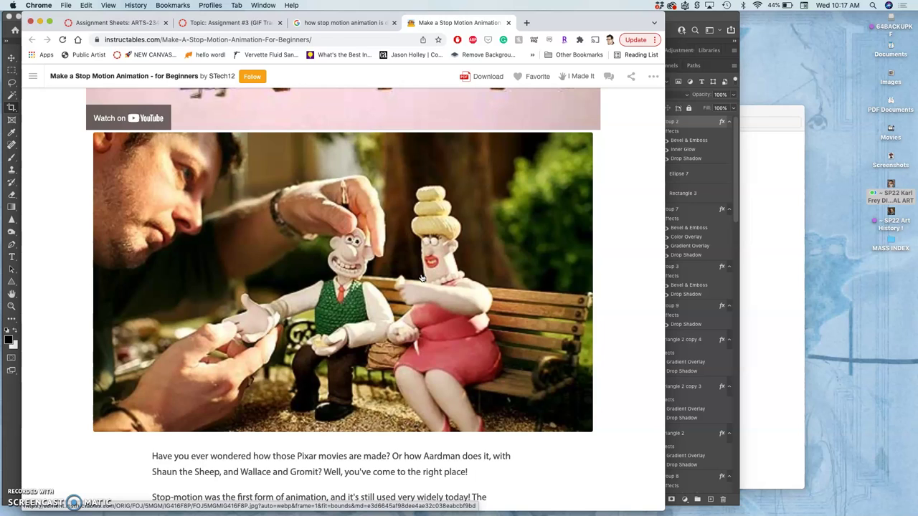
- Close the Instructables and Google tabs and bring the Photoshop document forward
left_click(507, 24)
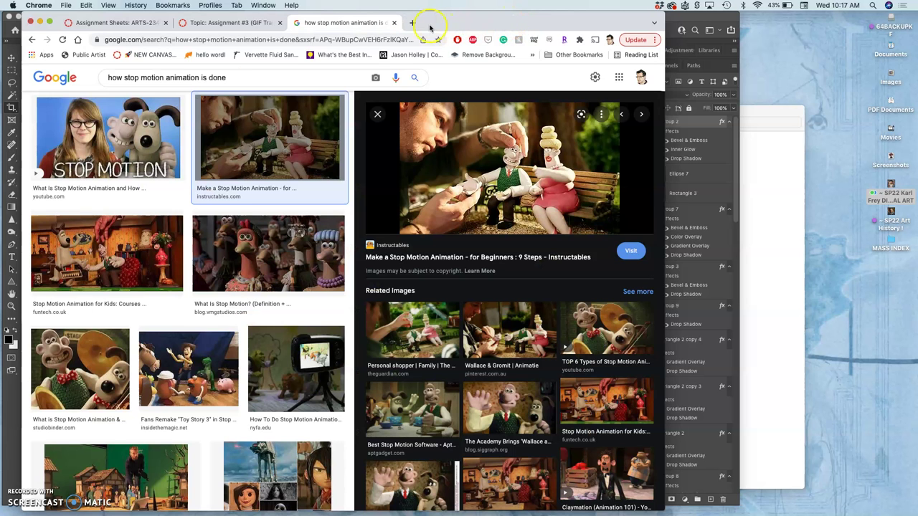
left_click(393, 23)
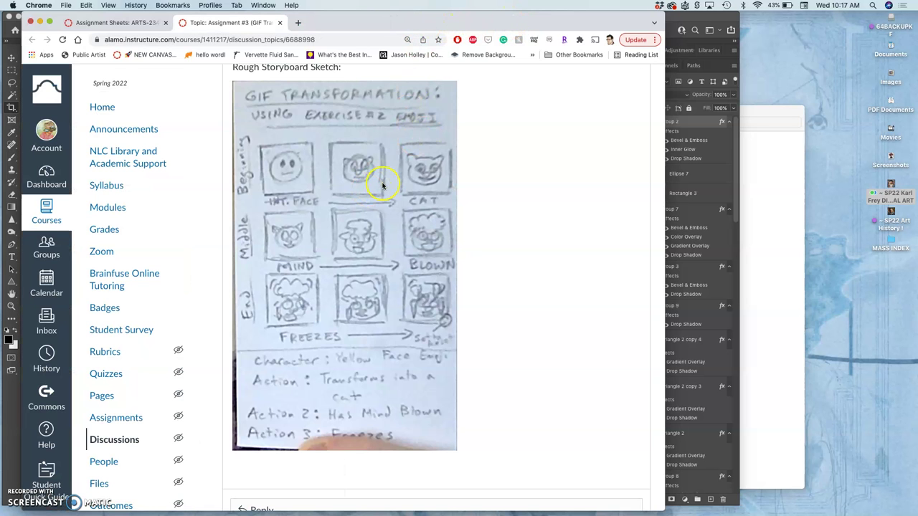
left_click(701, 17)
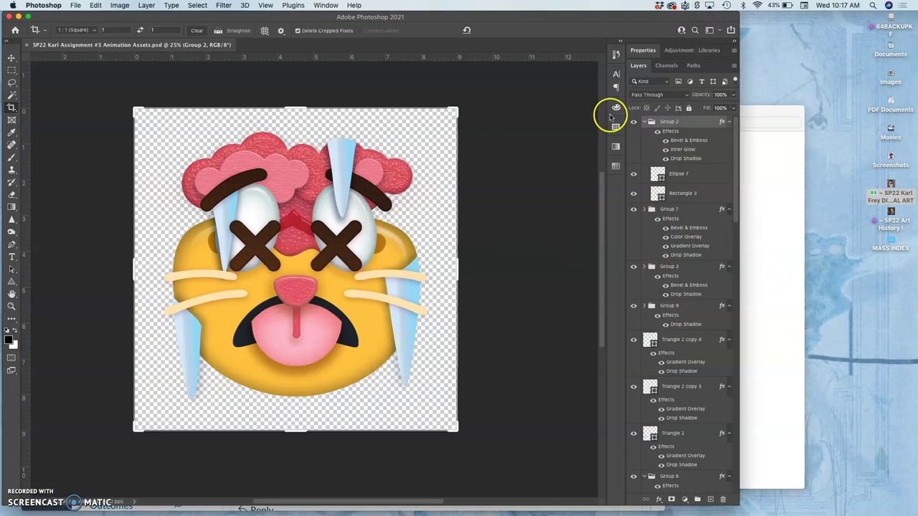
- Arrange the Photoshop document and the Canvas storyboard sketch side by side
left_click_drag(492, 17, 725, 17)
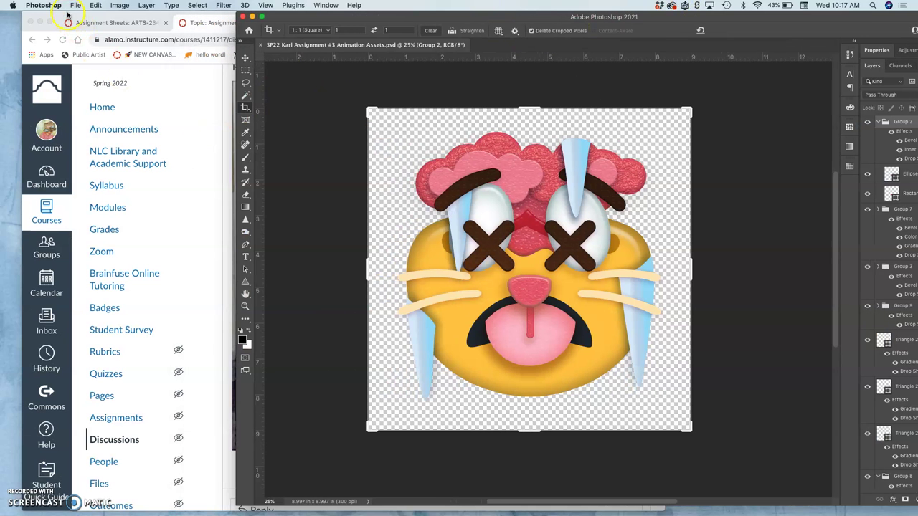
left_click_drag(68, 14, 20, 14)
left_click_drag(454, 22, 291, 20)
left_click(621, 16)
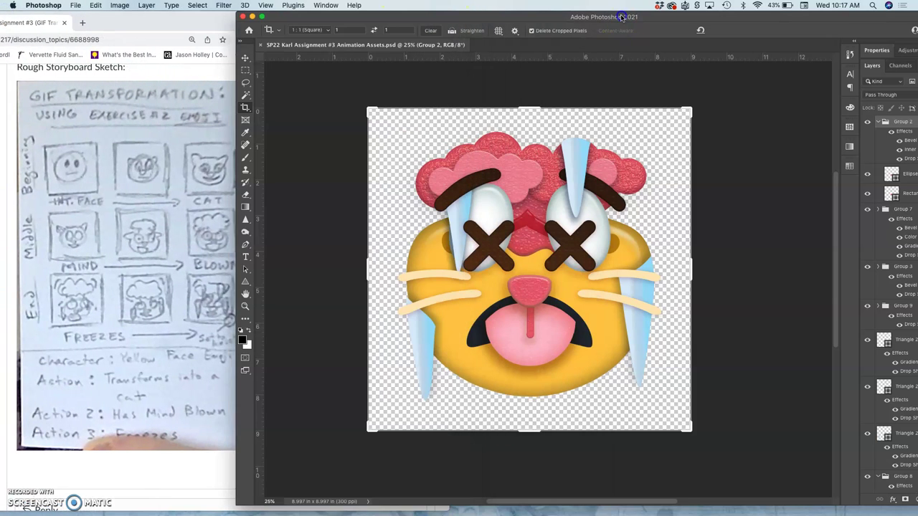
left_click_drag(621, 16, 511, 17)
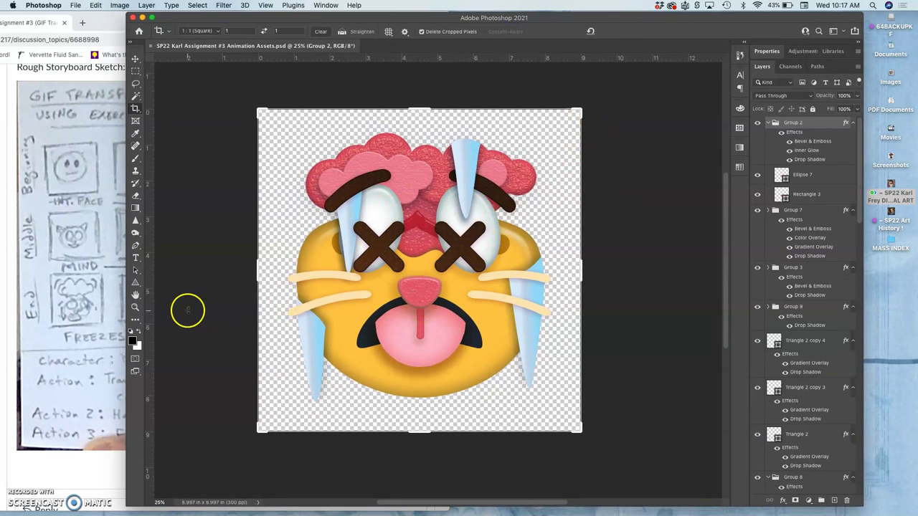
left_click(82, 313)
left_click(209, 312)
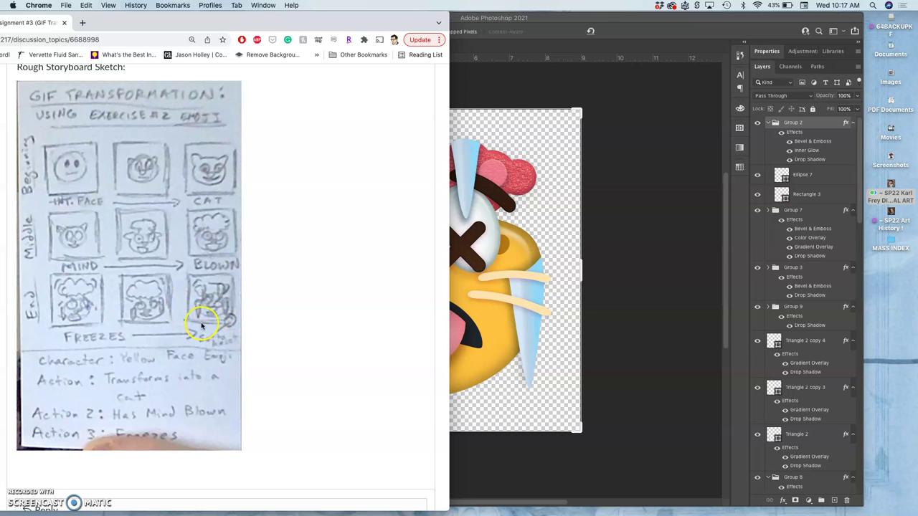
left_click(553, 245)
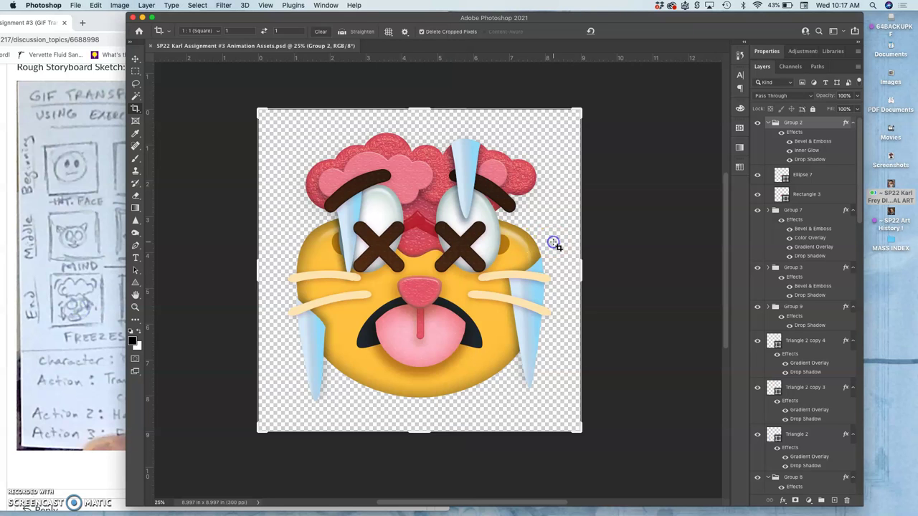
- With Group 2 selected, stamp all visible emoji layers into a new top Layer 1
left_click(811, 126)
left_click(146, 5)
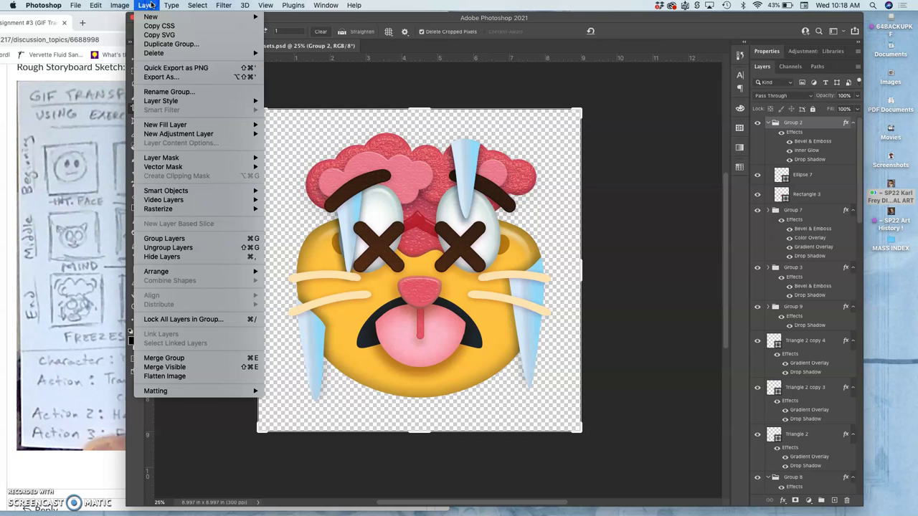
left_click(179, 367)
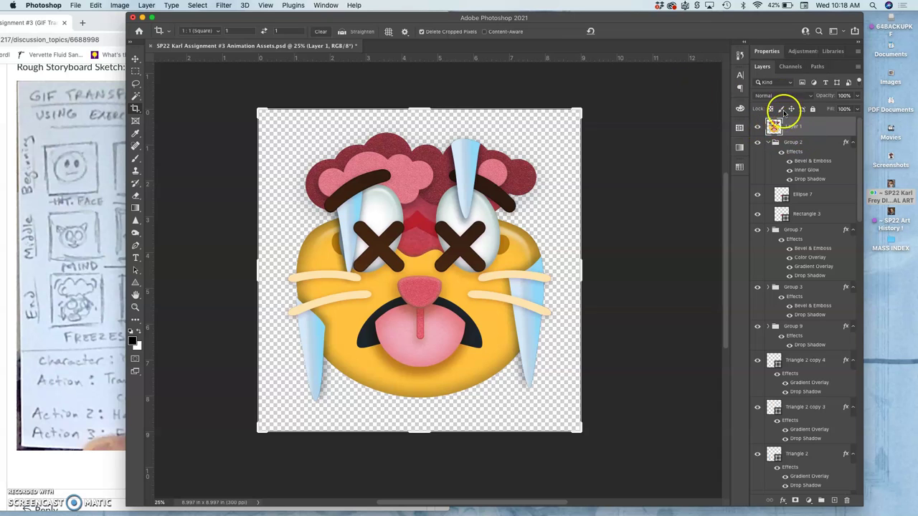
left_click_drag(754, 25, 669, 25)
left_click(691, 129)
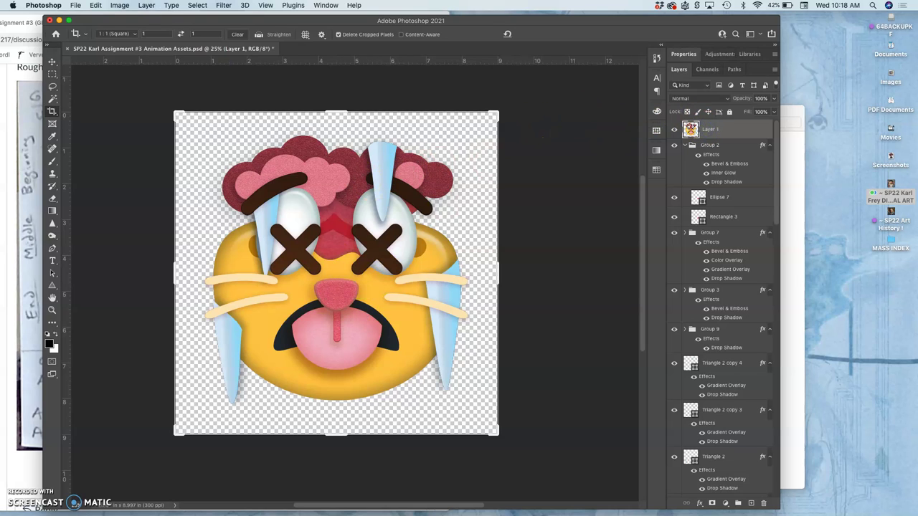
- Select the whole canvas of merged Layer 1 and copy it
left_click(98, 6)
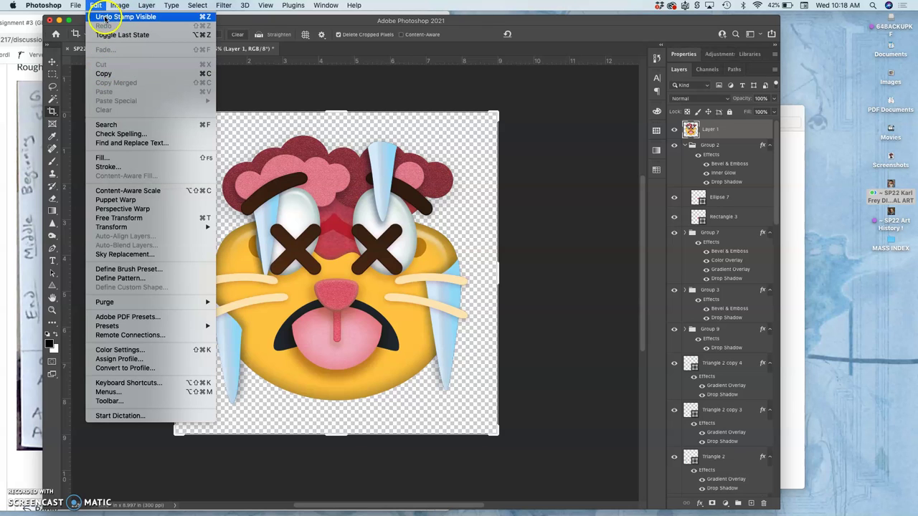
left_click(241, 86)
left_click(53, 85)
left_click(130, 23)
left_click(96, 5)
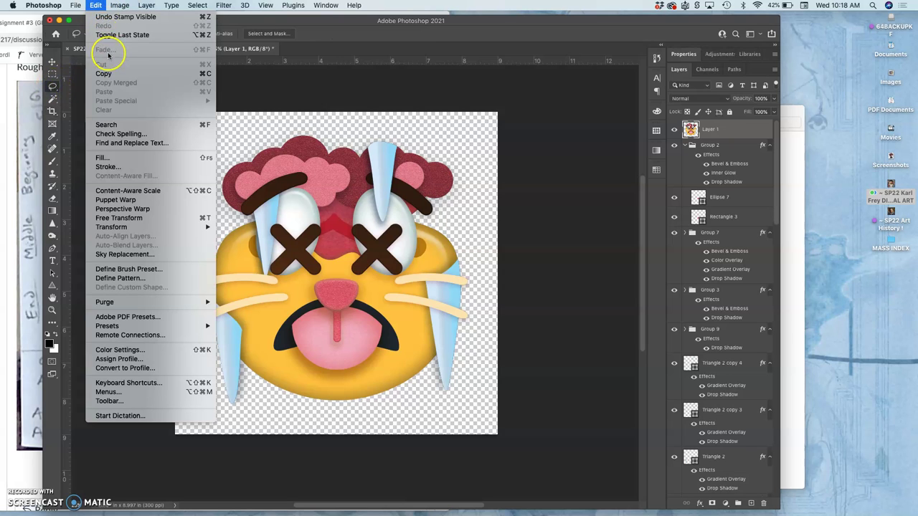
left_click(111, 74)
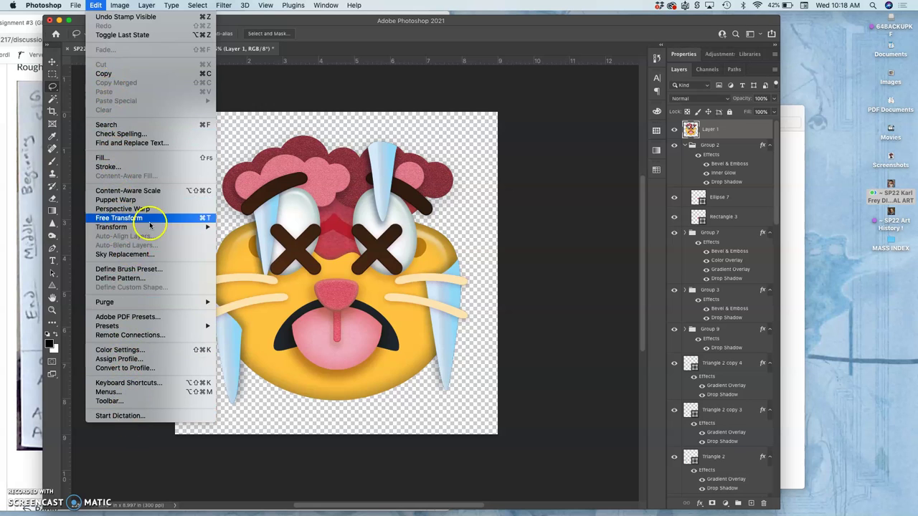
left_click(254, 101)
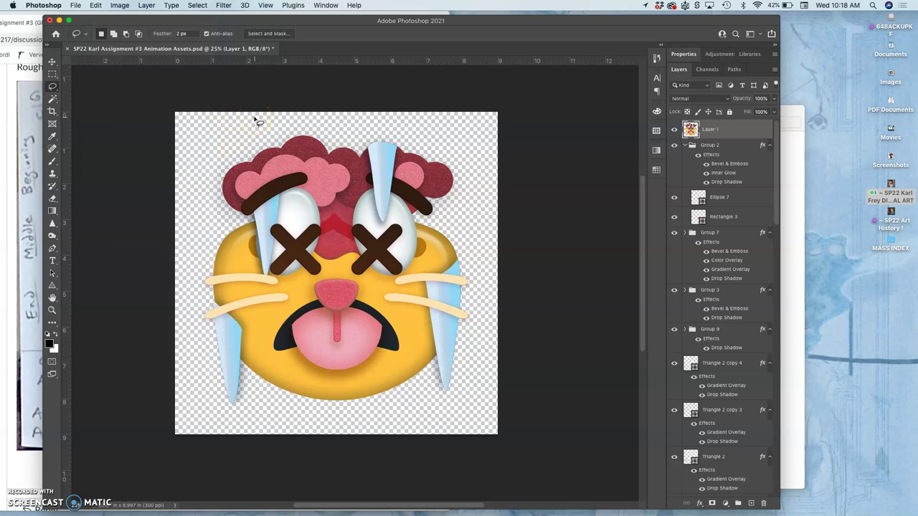
key("super+a")
left_click(96, 6)
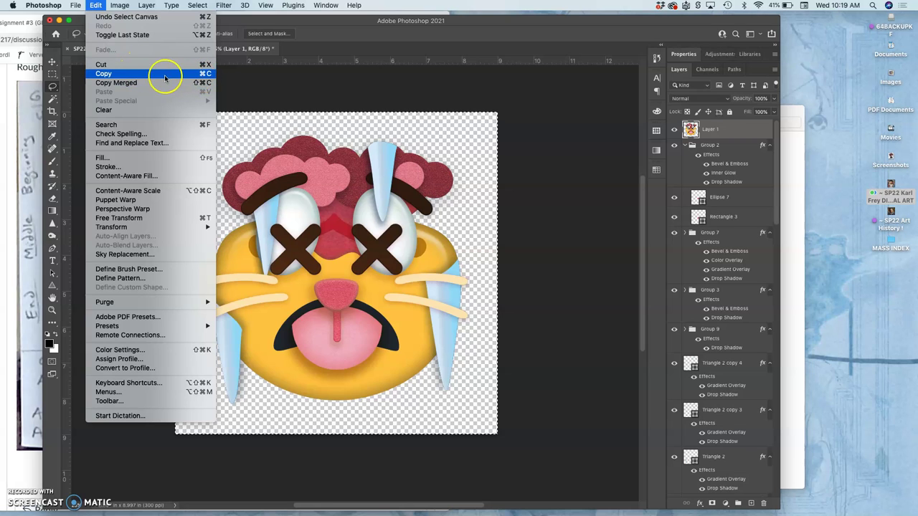
left_click(104, 74)
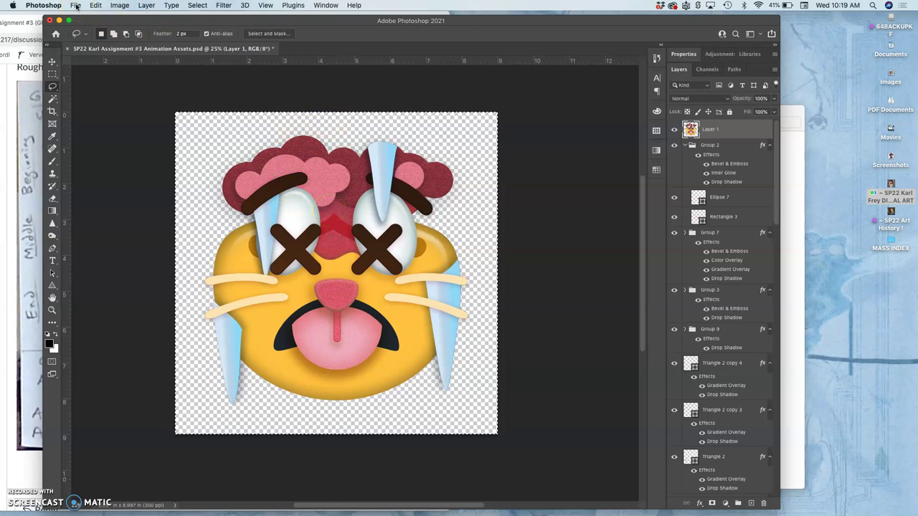
left_click(76, 6)
left_click(83, 16)
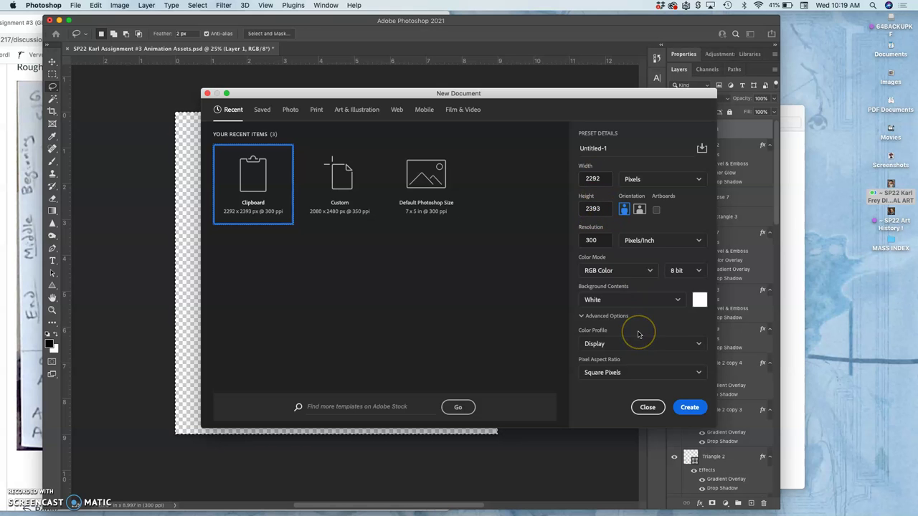
left_click(647, 407)
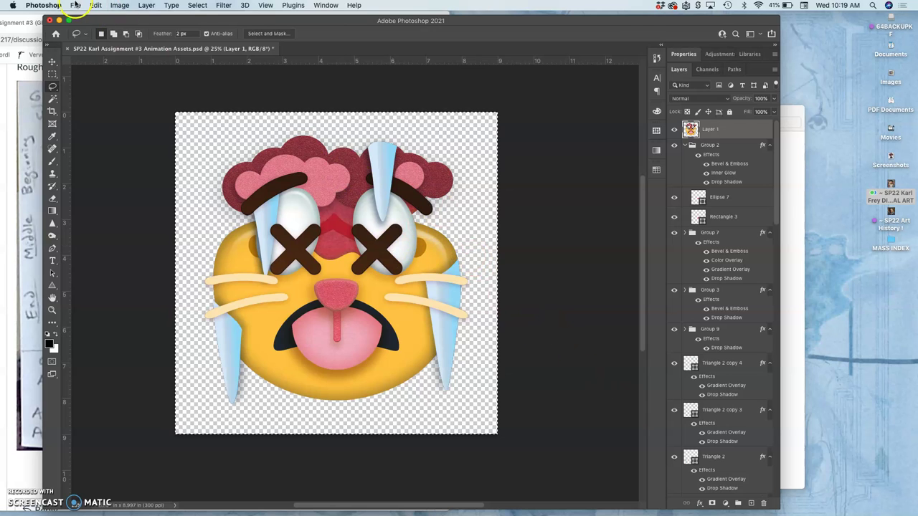
left_click(75, 5)
left_click(81, 21)
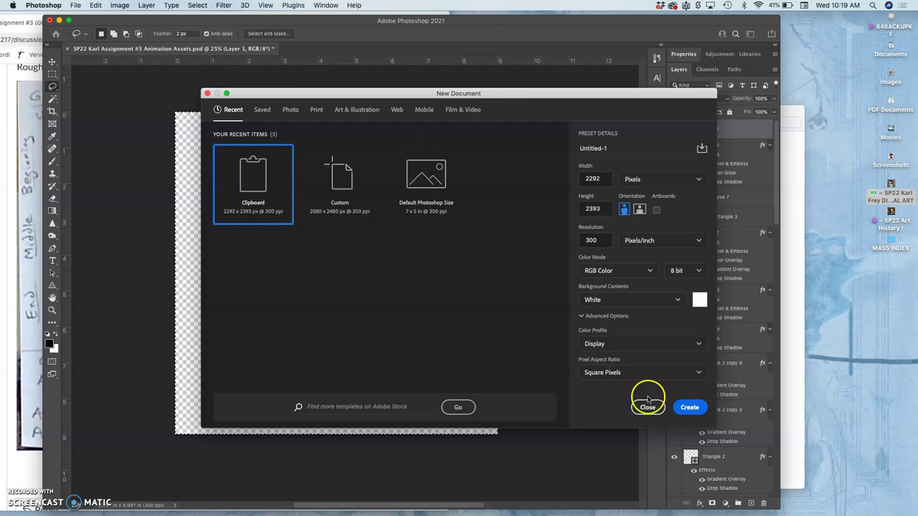
left_click(648, 406)
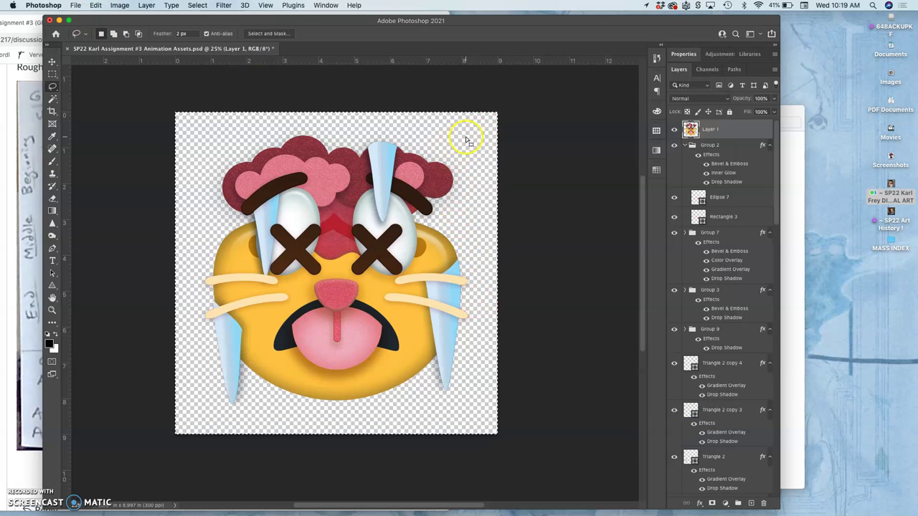
left_click(119, 5)
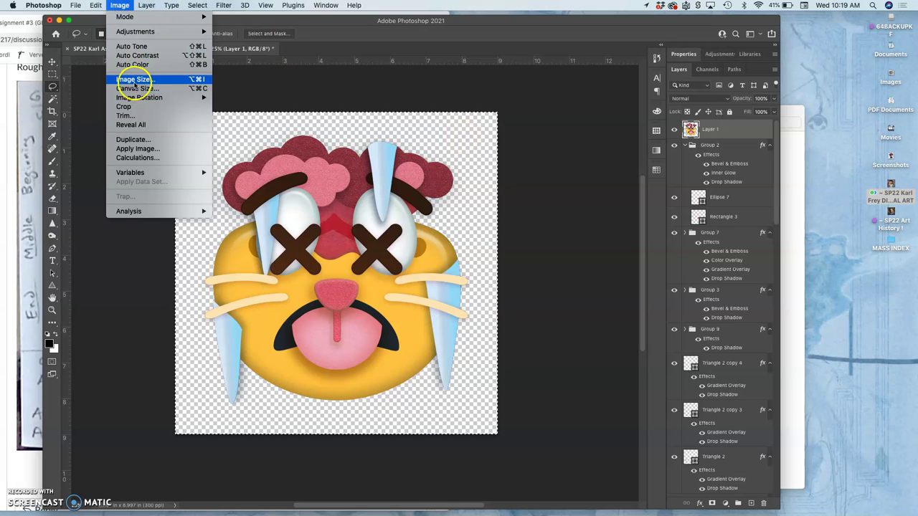
left_click(134, 80)
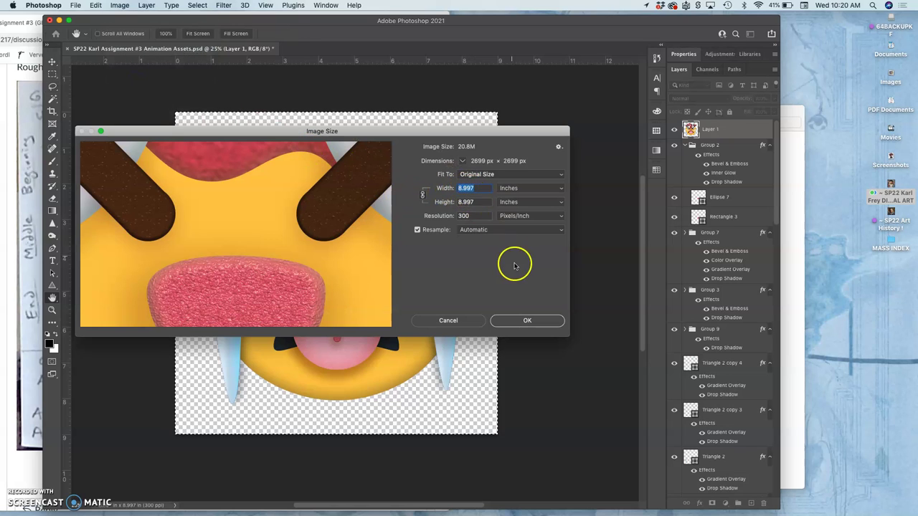
left_click(516, 323)
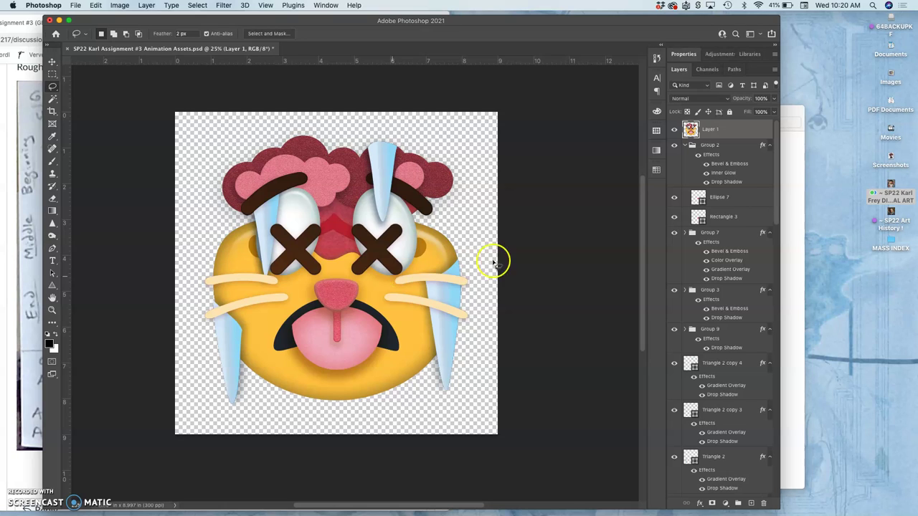
- Add a new Layer 2 and move it to the bottom of the layer stack
scroll(669, 348, "down", 10)
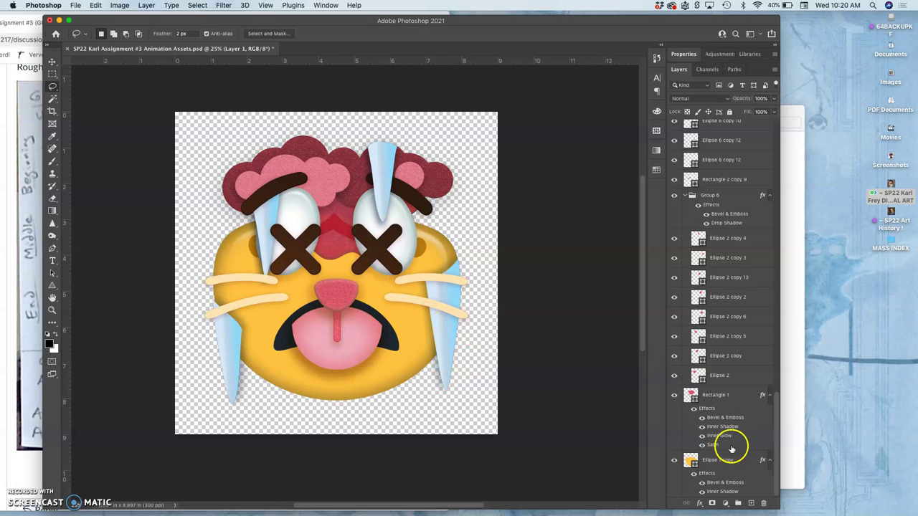
left_click(729, 483)
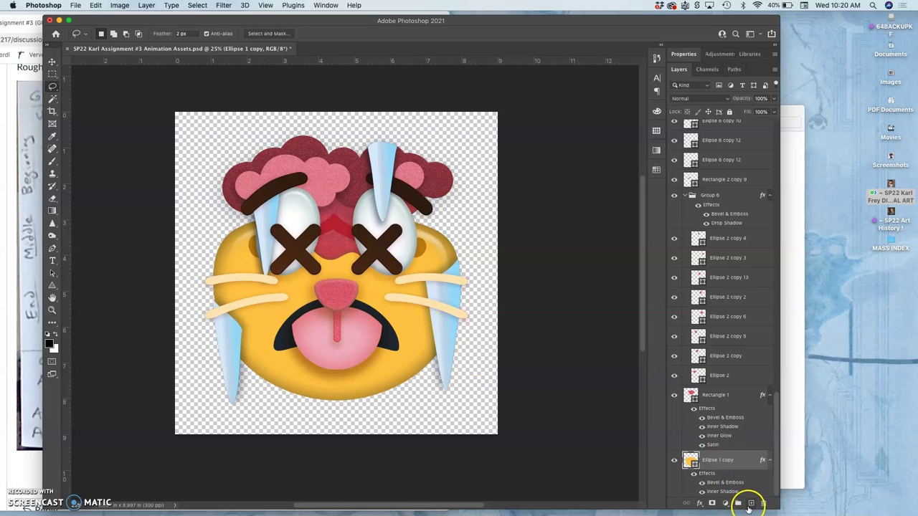
left_click(751, 504)
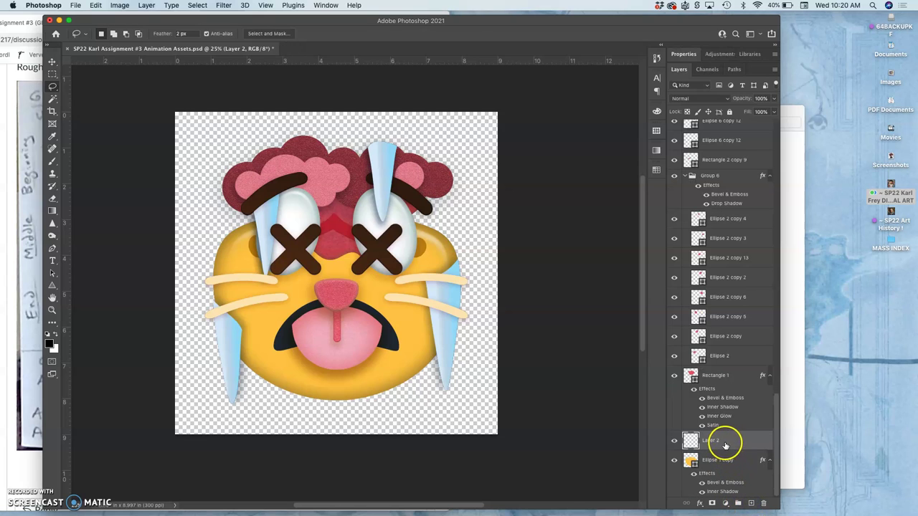
left_click_drag(722, 439, 722, 495)
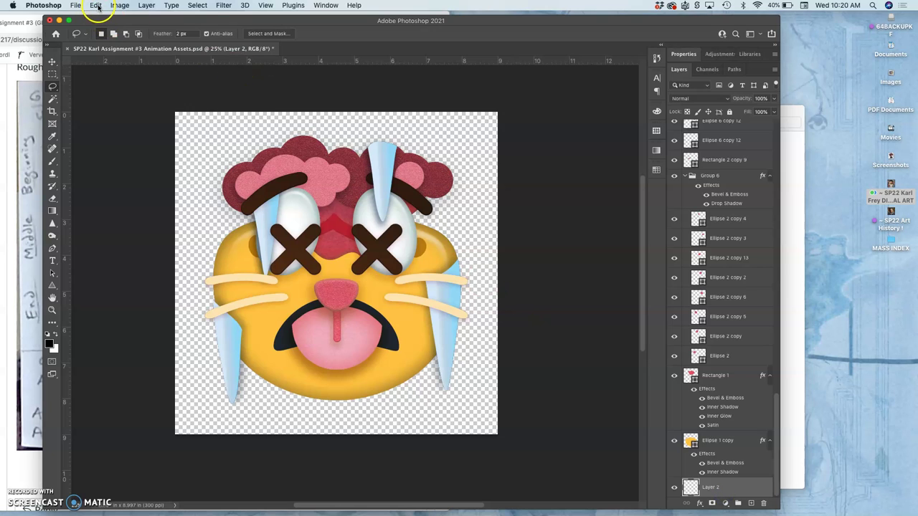
- Fill Layer 2 with white
left_click(96, 6)
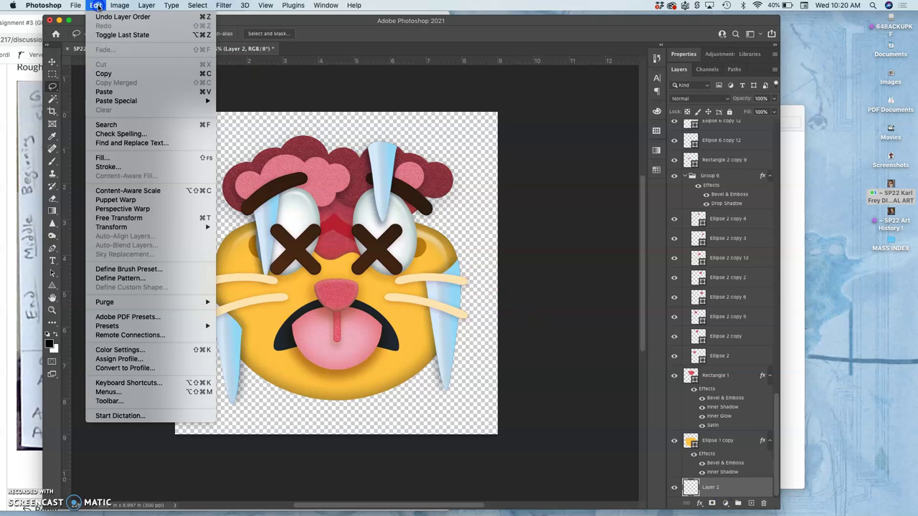
left_click(114, 159)
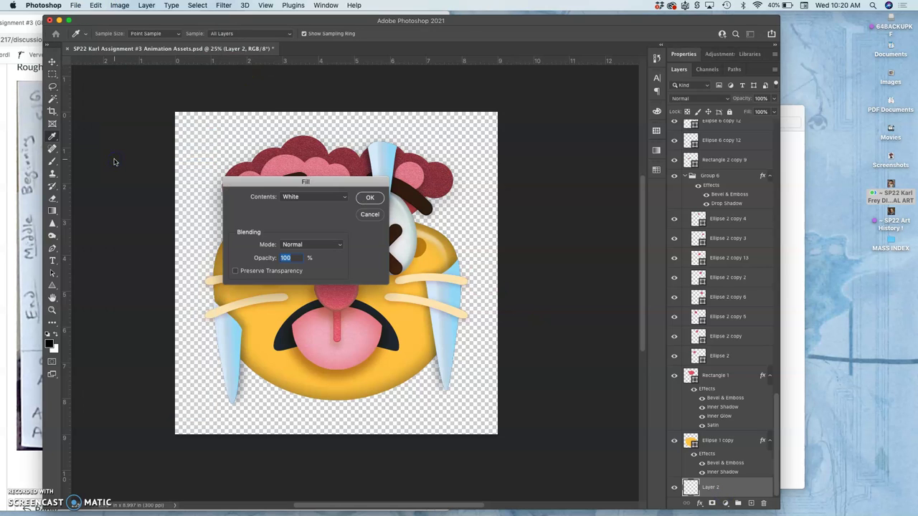
left_click(367, 199)
key("l")
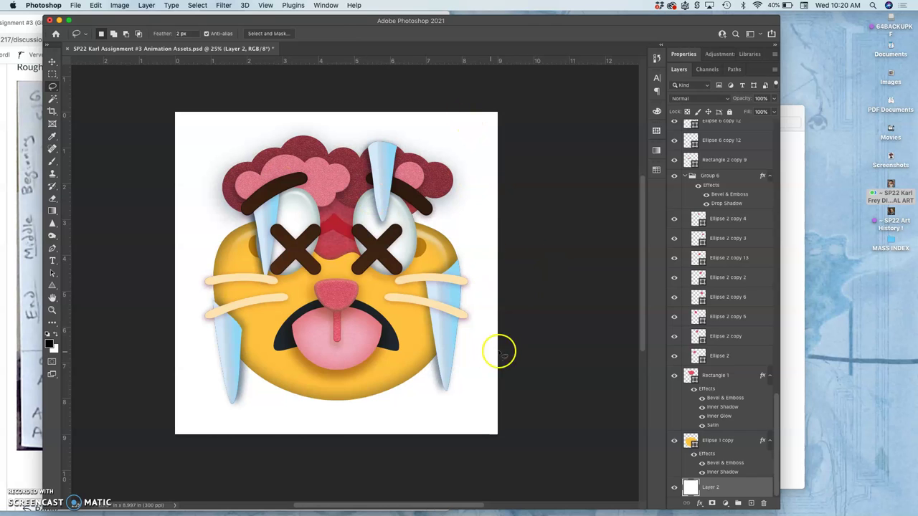
- Delete the old stamped Layer 1
scroll(729, 327, "up", 10)
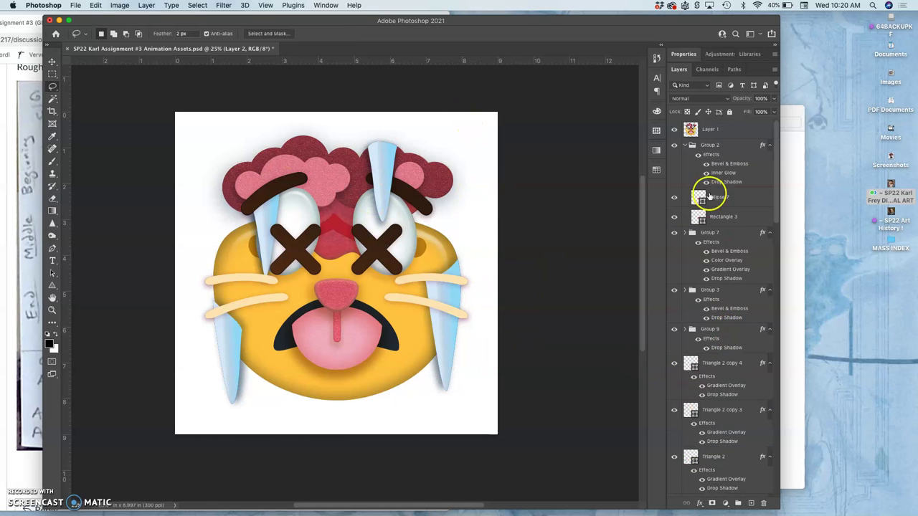
left_click(727, 132)
key("Delete")
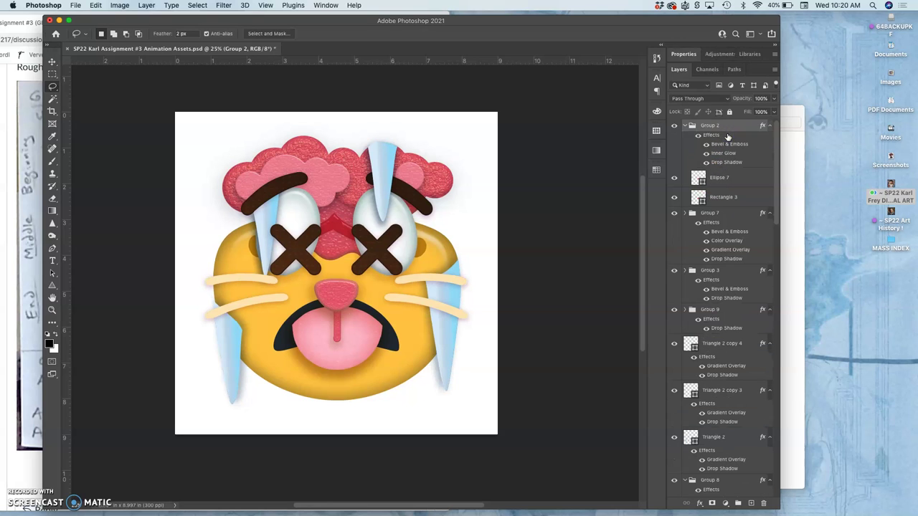
- Stamp the visible artwork from Group 2 into a new Layer 3 and select the whole canvas
left_click(723, 127)
left_click(146, 5)
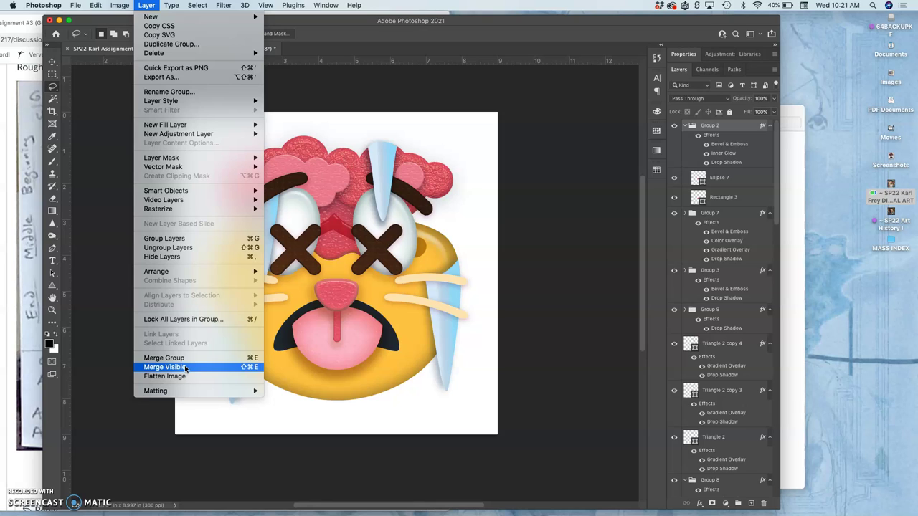
left_click(198, 286)
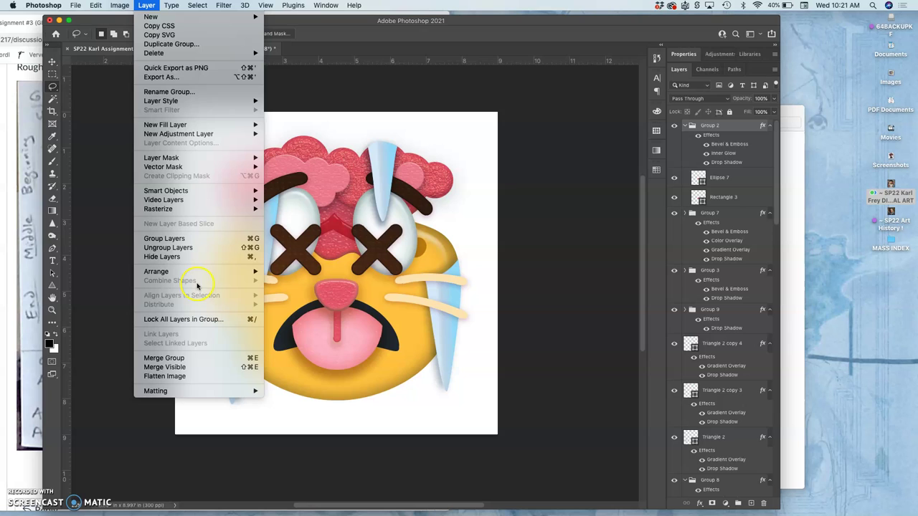
left_click(185, 368)
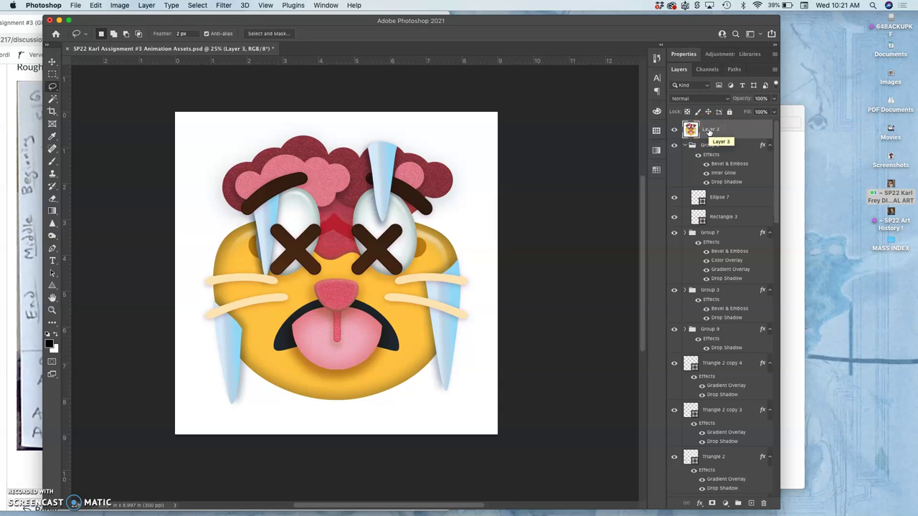
key("super+a")
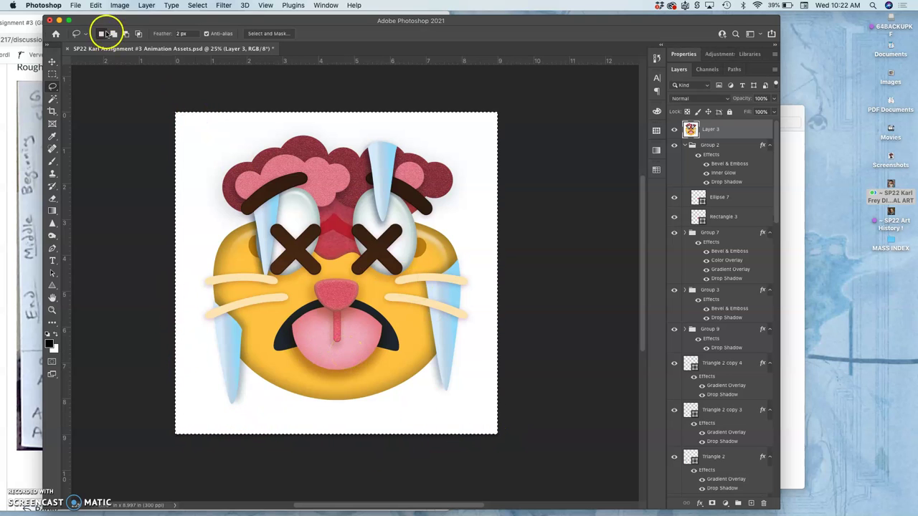
- Copy the merged Layer 3 artwork
left_click(96, 5)
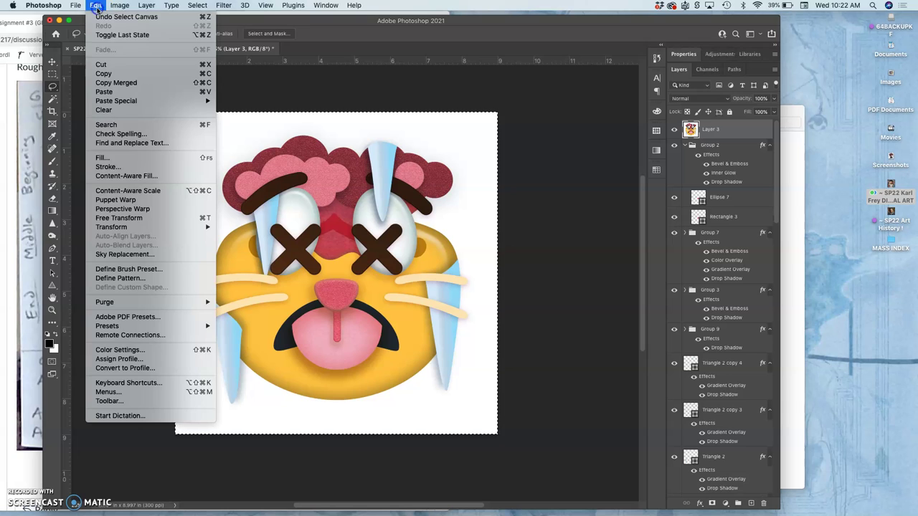
left_click(113, 73)
left_click(273, 159)
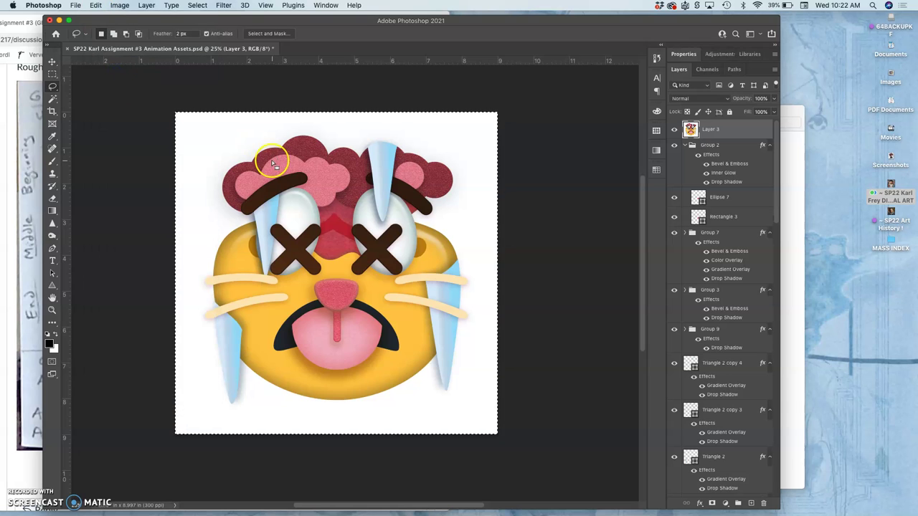
- Create a new 2699 × 2699 px white document from the Clipboard preset
left_click(75, 6)
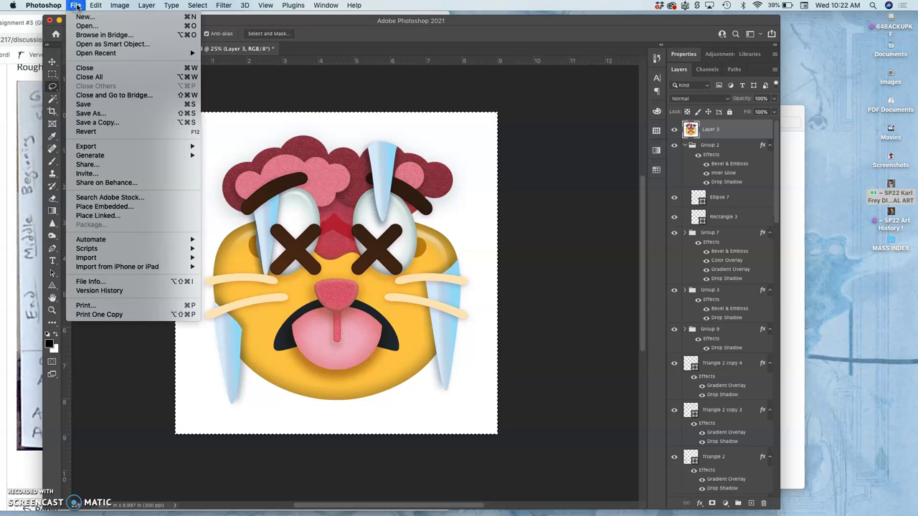
left_click(85, 17)
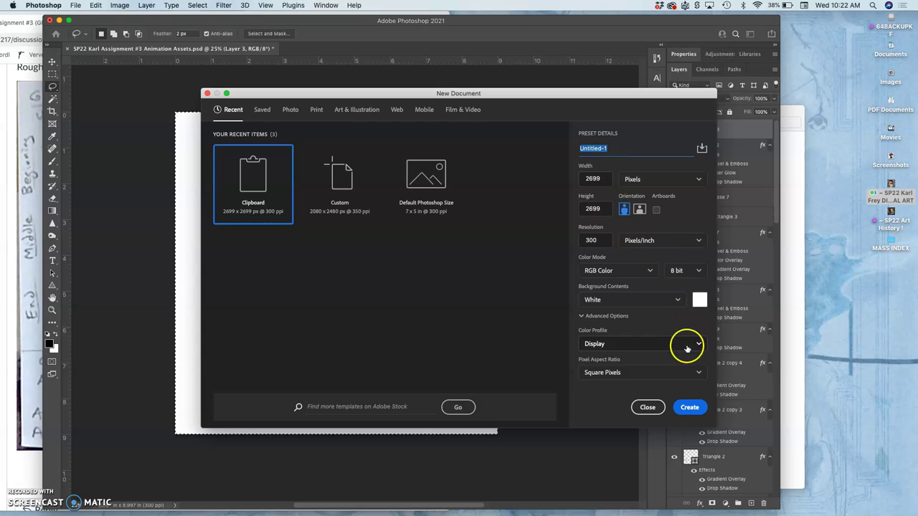
left_click(689, 408)
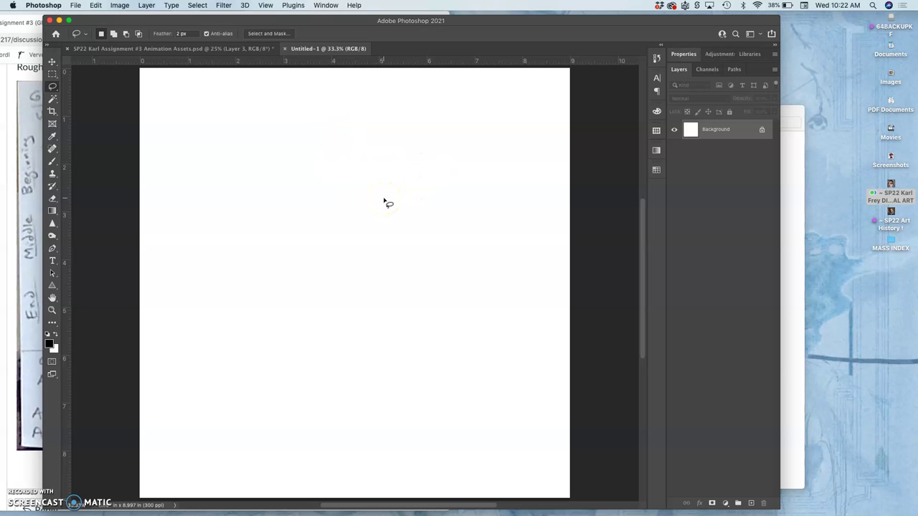
- Paste the emoji into the new document and save it as 'Assignment #3 Animation Stage .psd'
left_click(95, 5)
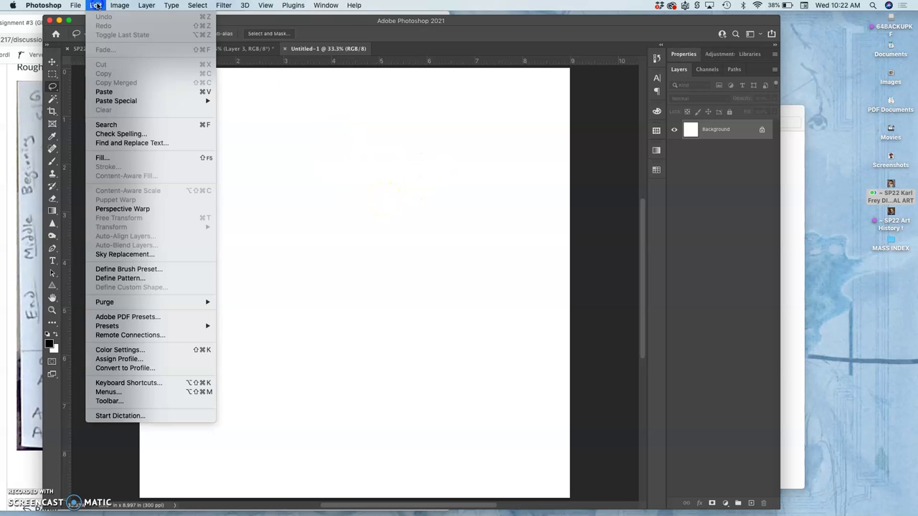
left_click(104, 92)
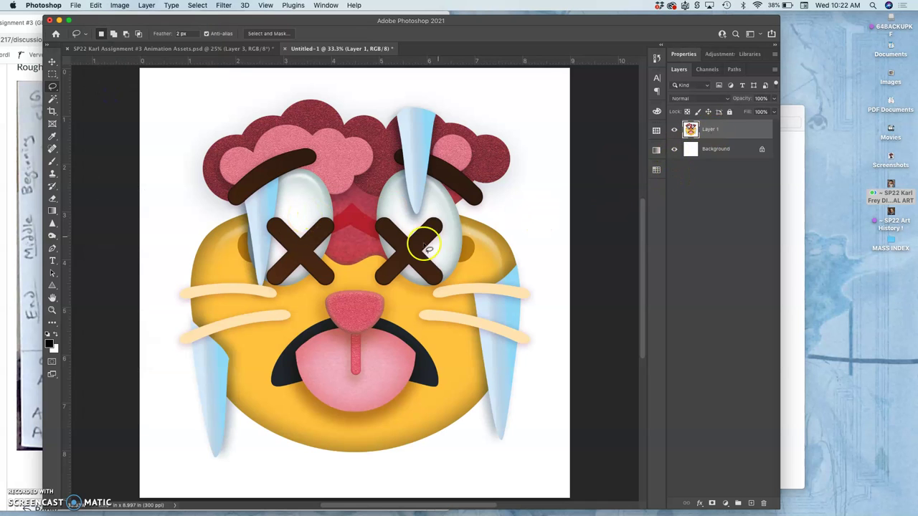
left_click(75, 5)
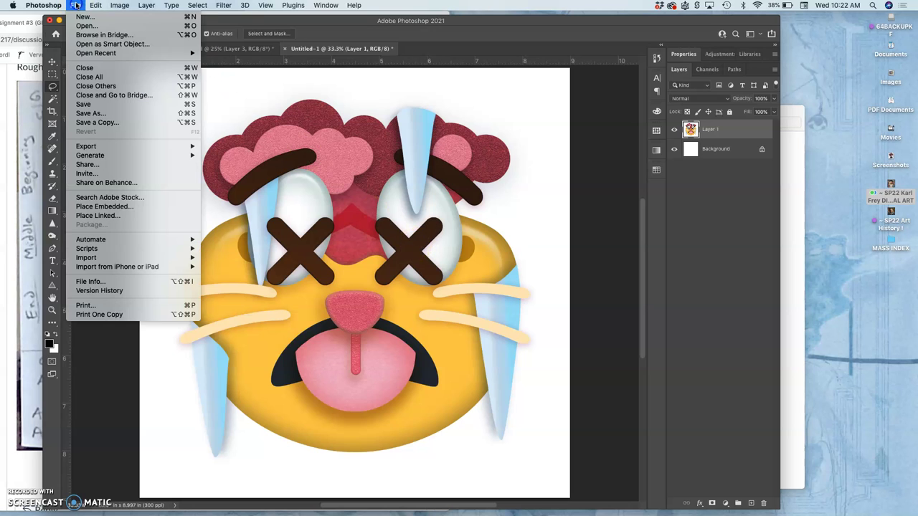
left_click(87, 114)
left_click(190, 147)
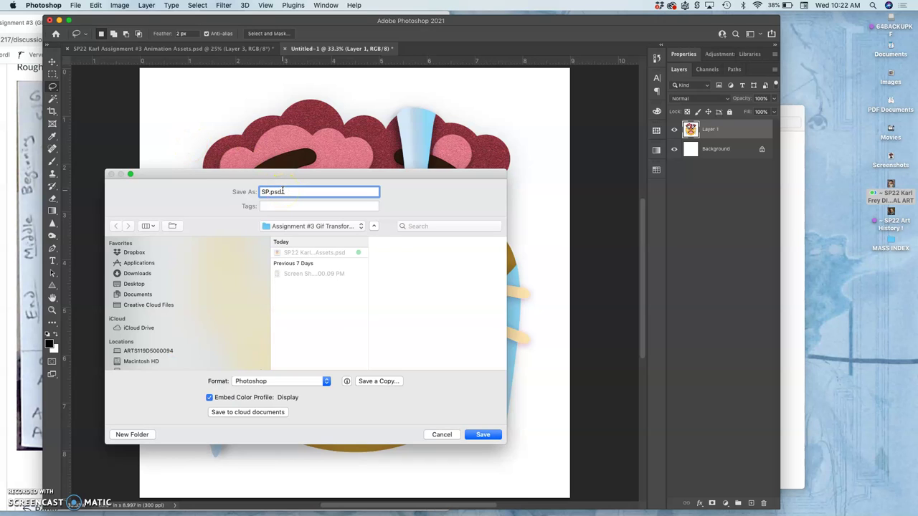
type("SP22")
key("super+v")
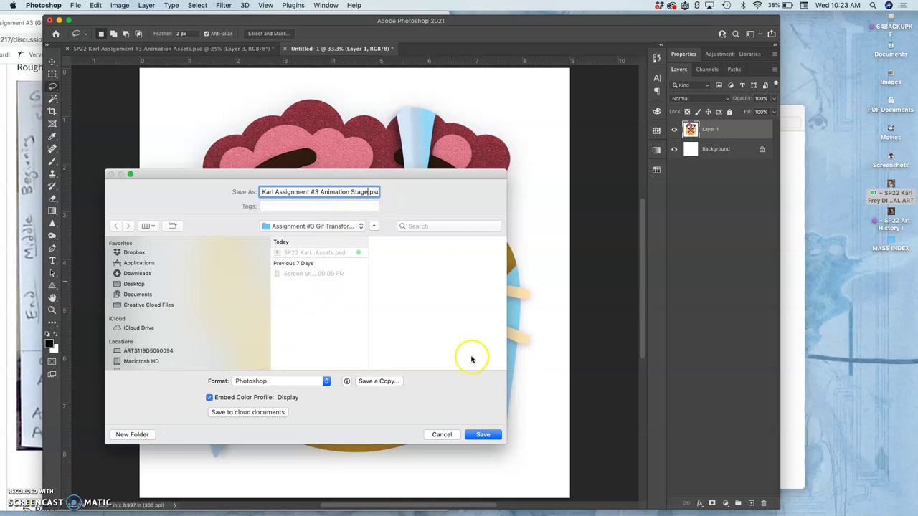
left_click(483, 435)
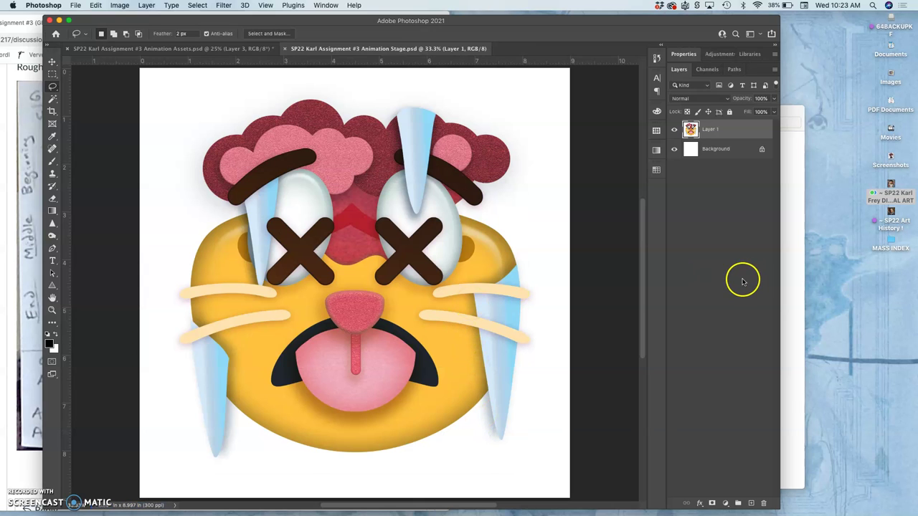
- Give the Animation Stage PSD an orange tag in the Assignment #3 Gif Transformation folder
left_click(804, 249)
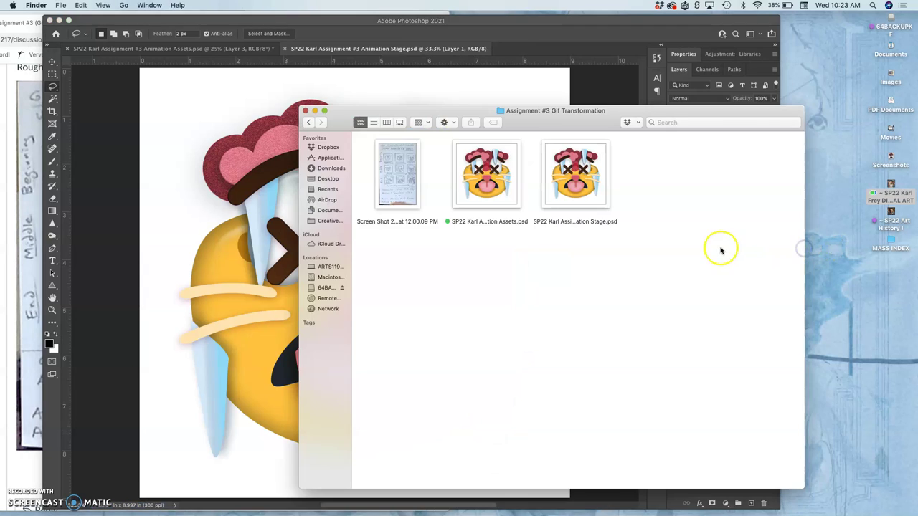
right_click(584, 225)
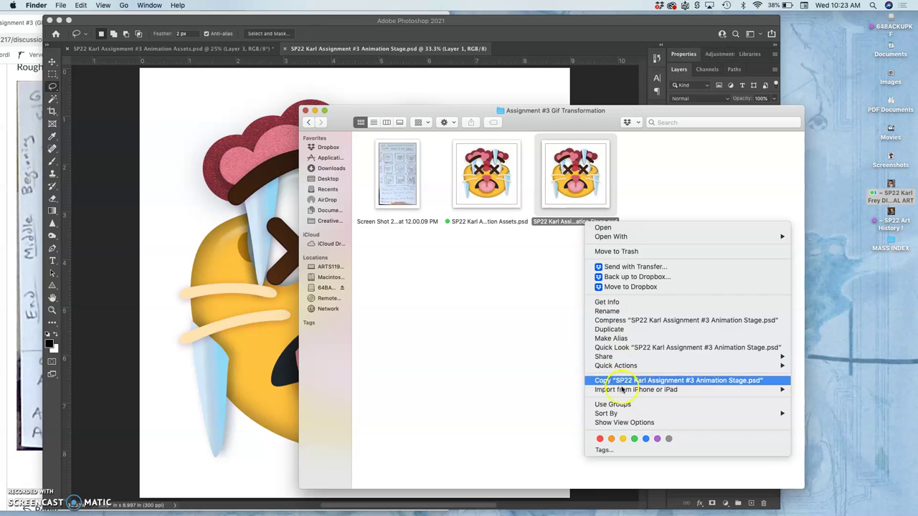
left_click(614, 439)
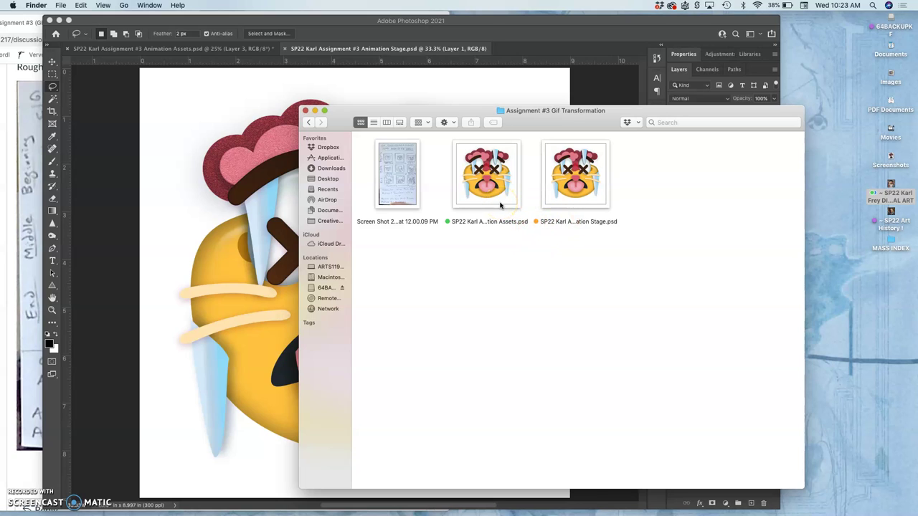
left_click(497, 200)
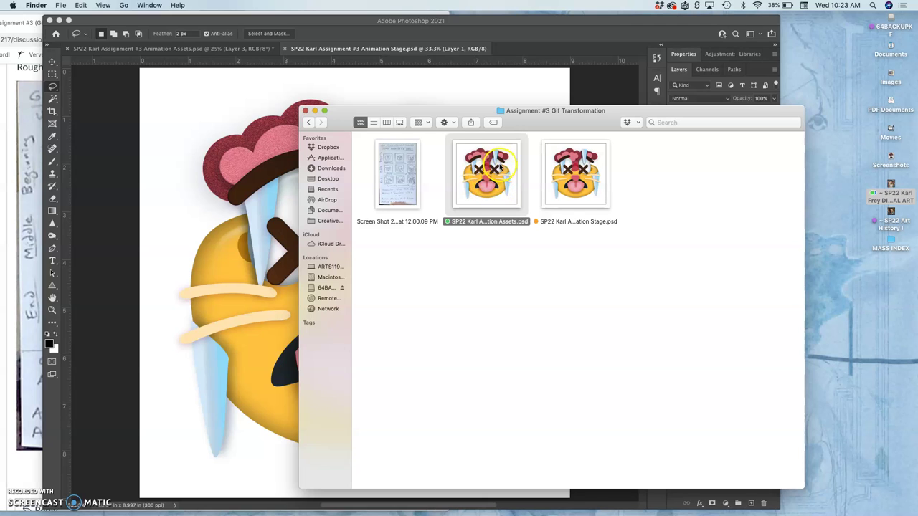
- Return to Photoshop's Animation Assets document
left_click(226, 96)
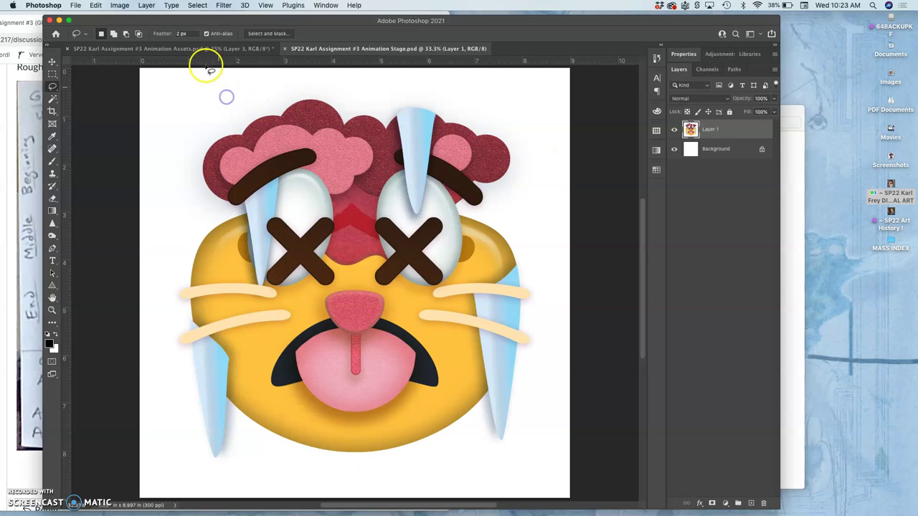
left_click(205, 50)
left_click(341, 48)
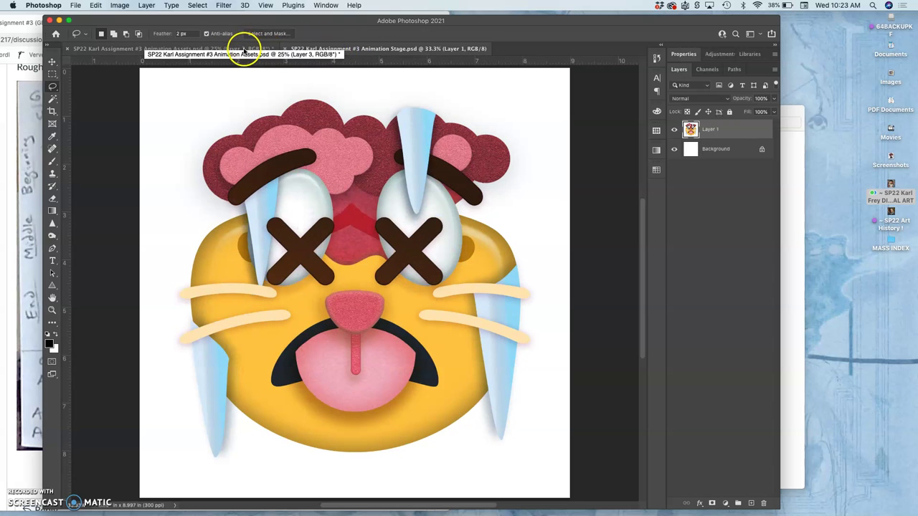
left_click(243, 47)
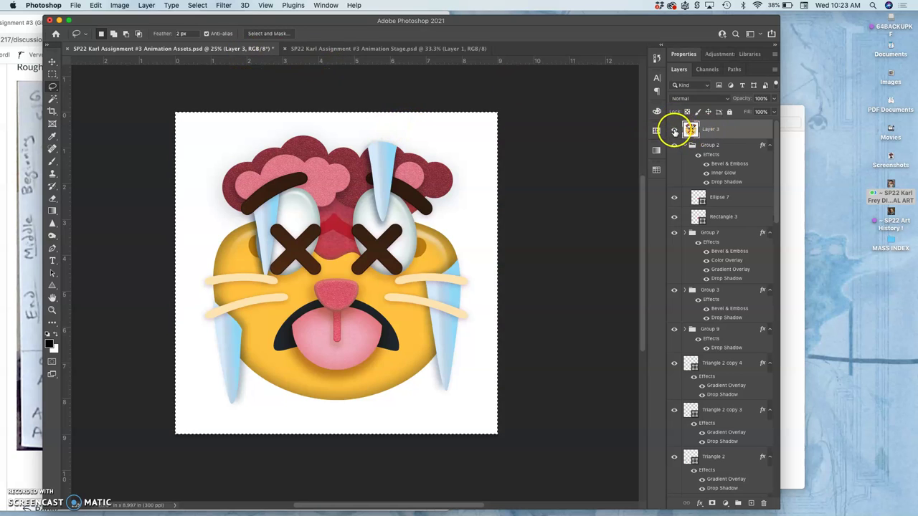
- Clear the merged Layer 3's pixels, deselect, and delete the empty layer
left_click(719, 132)
key("Delete")
left_click(720, 130)
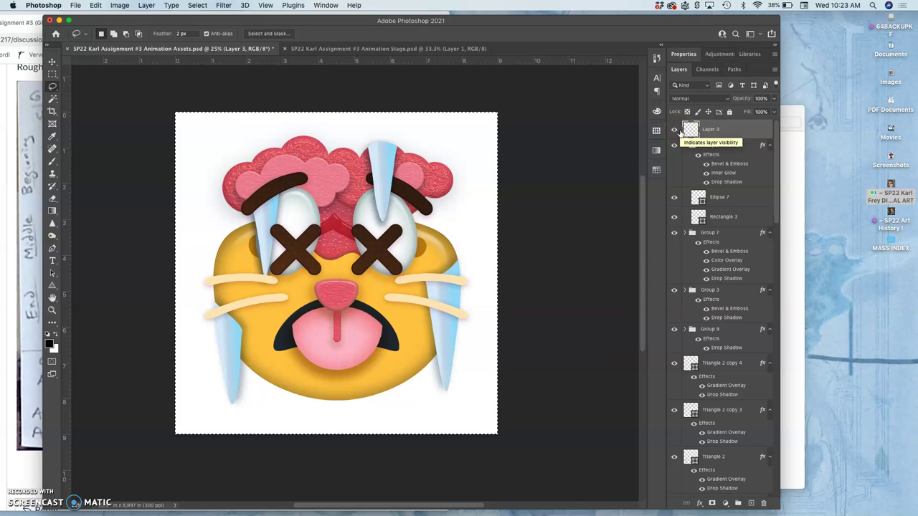
key("super+d")
left_click(697, 132)
left_click(722, 133)
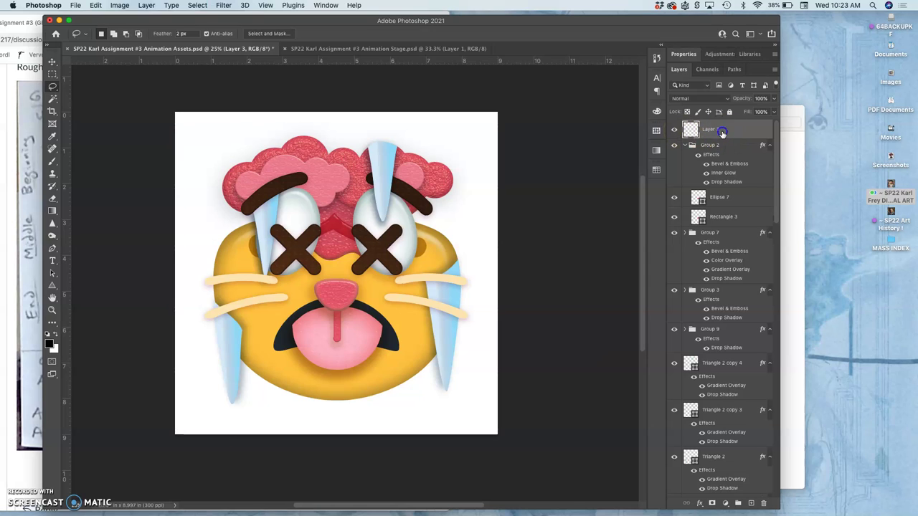
key("BackSpace")
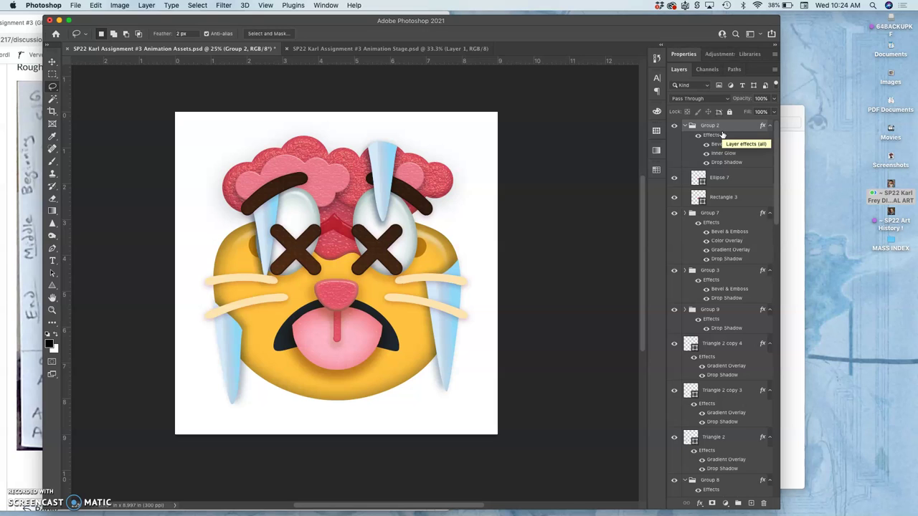
left_click(727, 146)
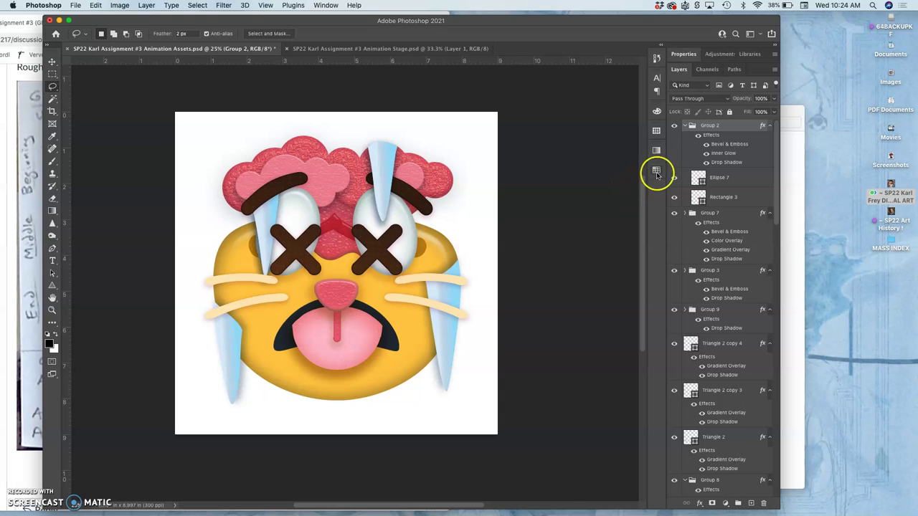
- Hide Group 2 to remove the cat's nose and collapse the group
left_click(675, 127)
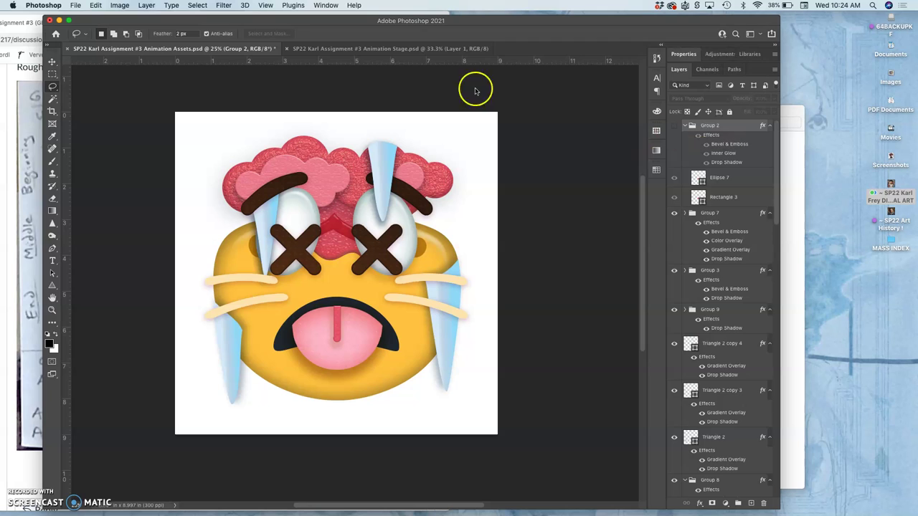
left_click(673, 127)
left_click(673, 127)
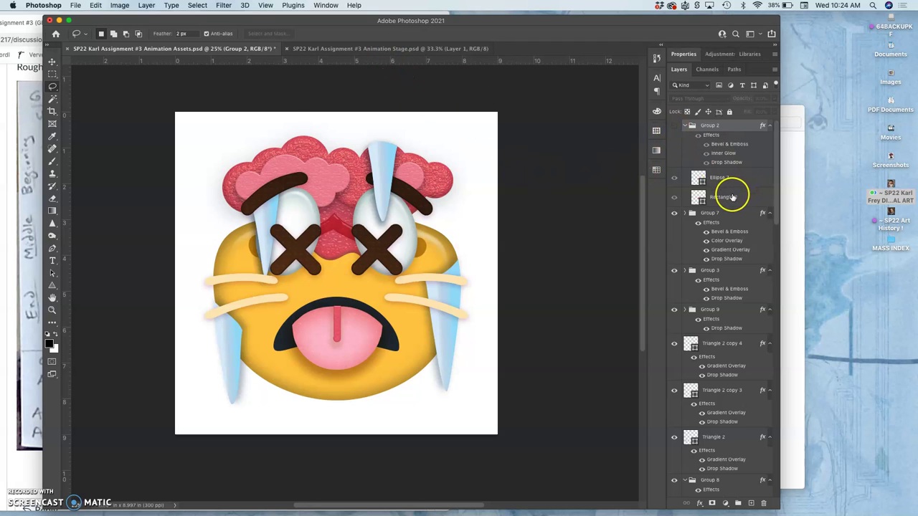
left_click(685, 126)
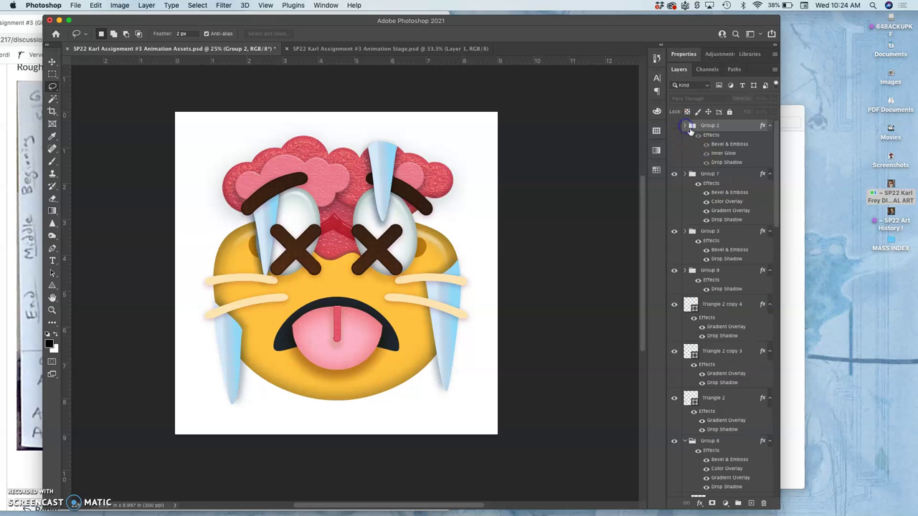
- Stamp the visible nose-less artwork into a new Layer 3 and select the whole canvas
left_click(709, 177)
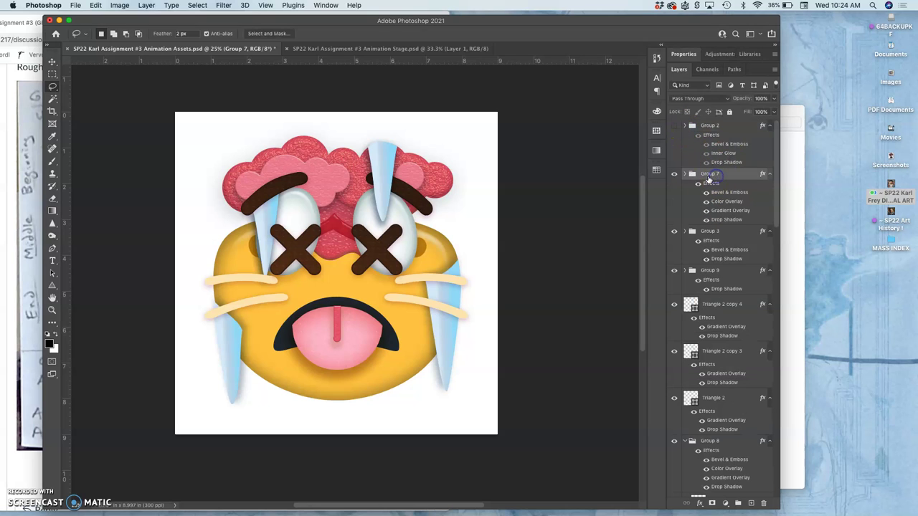
left_click(146, 6)
left_click(177, 367)
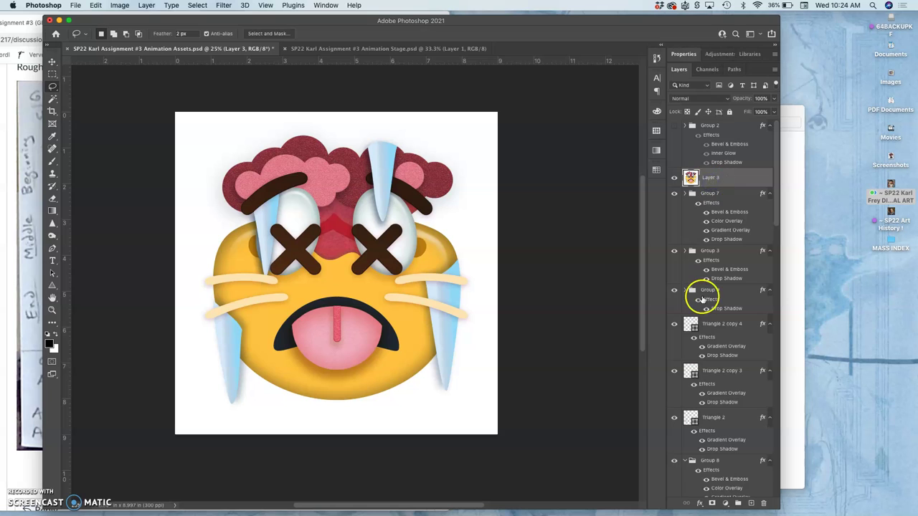
scroll(703, 305, "down", 15)
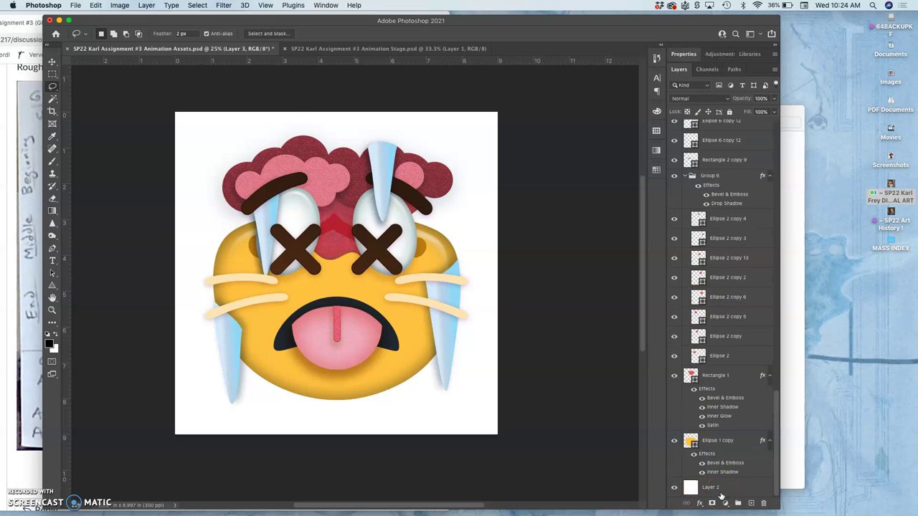
scroll(721, 495, "up", 10)
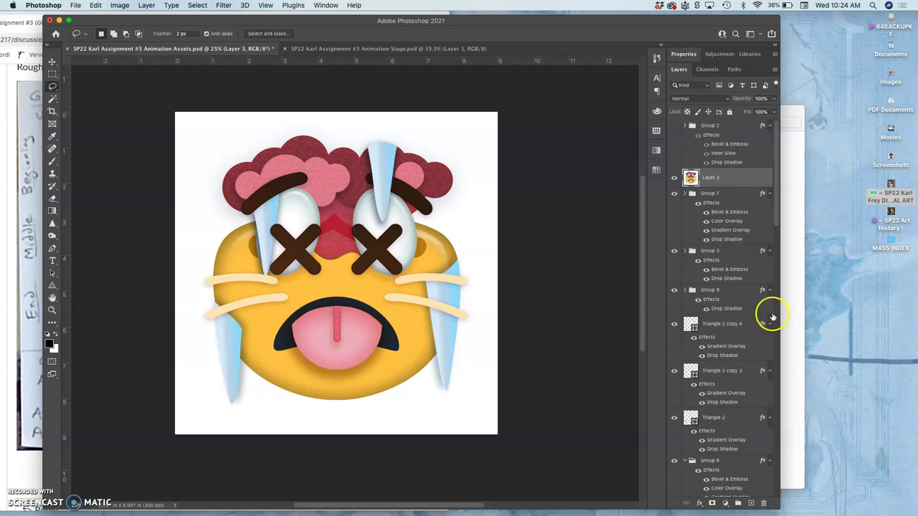
left_click(725, 179)
key("super+a")
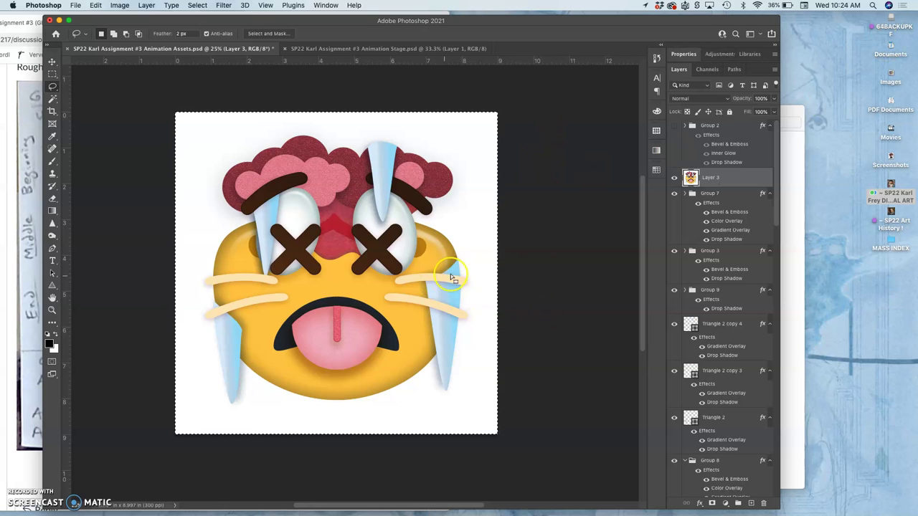
- Paste the nose-less frame into Animation Stage as Layer 2
left_click(394, 49)
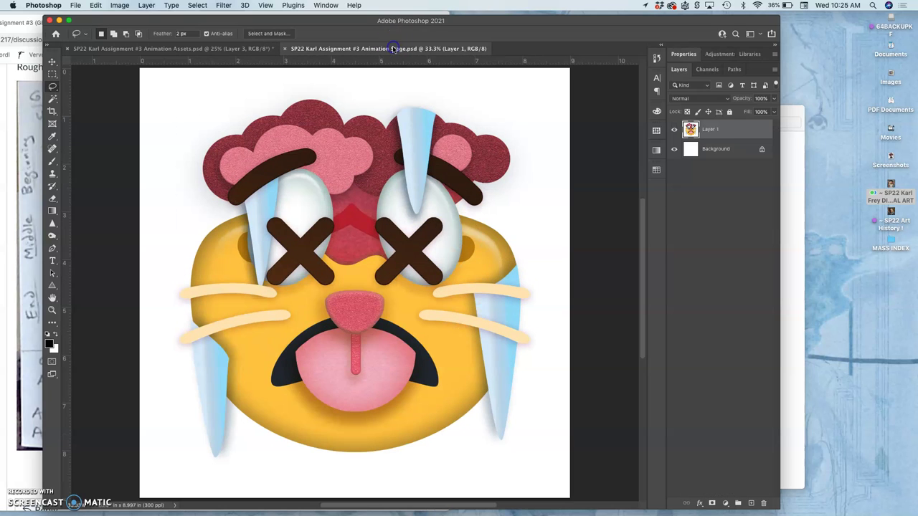
left_click(399, 67)
key("super+v")
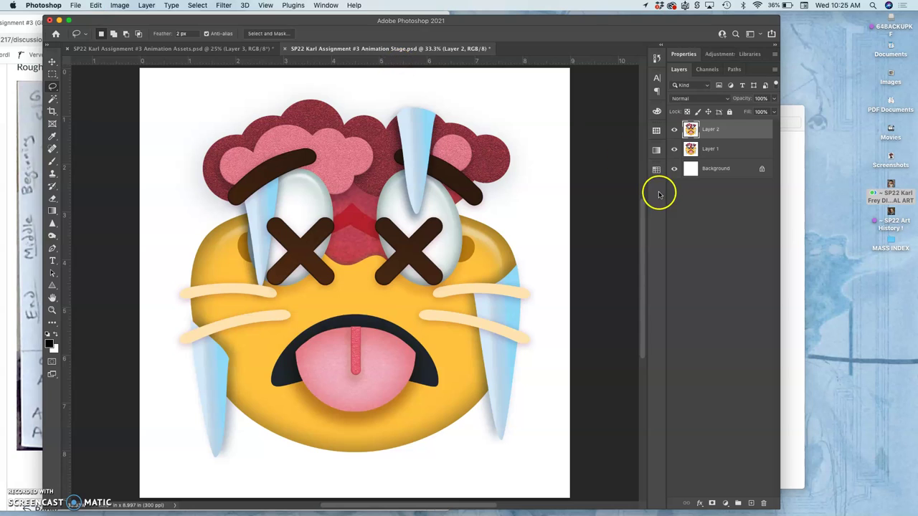
- Toggle Layer 2's visibility repeatedly to compare the two animation frames
left_click(674, 130)
left_click(674, 131)
left_click(675, 131)
left_click(674, 131)
left_click(674, 130)
left_click(674, 130)
left_click(674, 130)
left_click(674, 130)
left_click(675, 131)
left_click(674, 131)
left_click(674, 131)
left_click(674, 131)
left_click(674, 131)
left_click(675, 131)
left_click(674, 131)
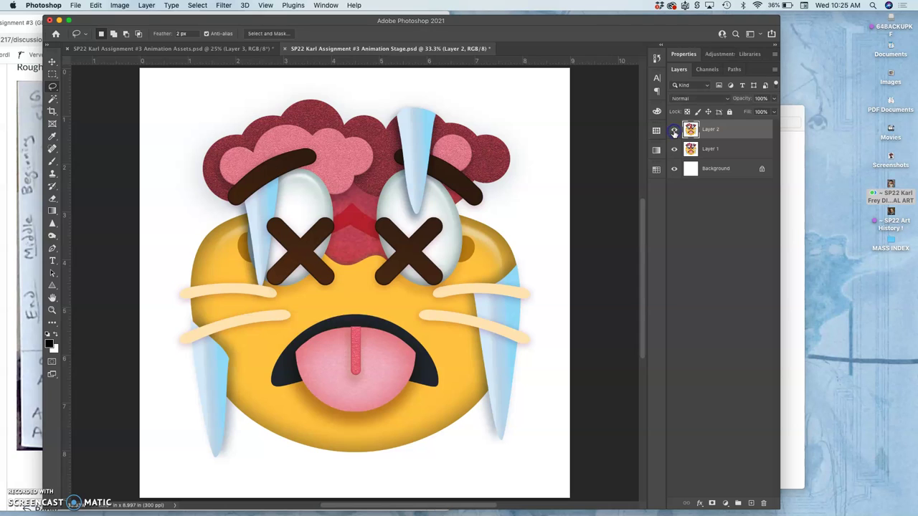